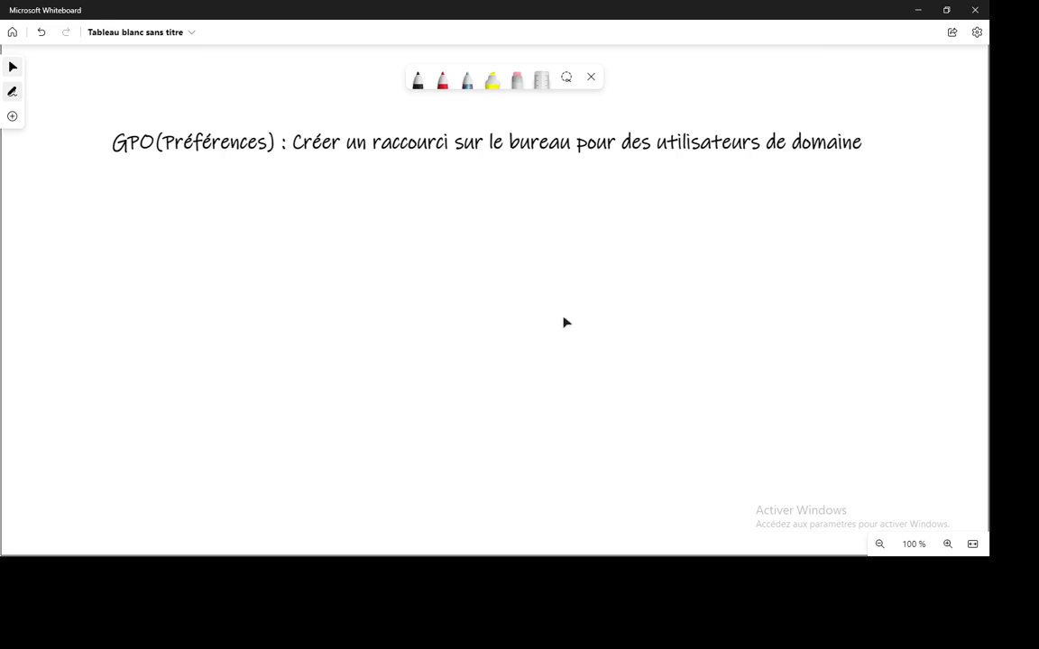
Step: Switch from Whiteboard to the Windows Server 2008 R2 VM's Group Policy Management window
{"action": "key", "text": "alt+Tab"}
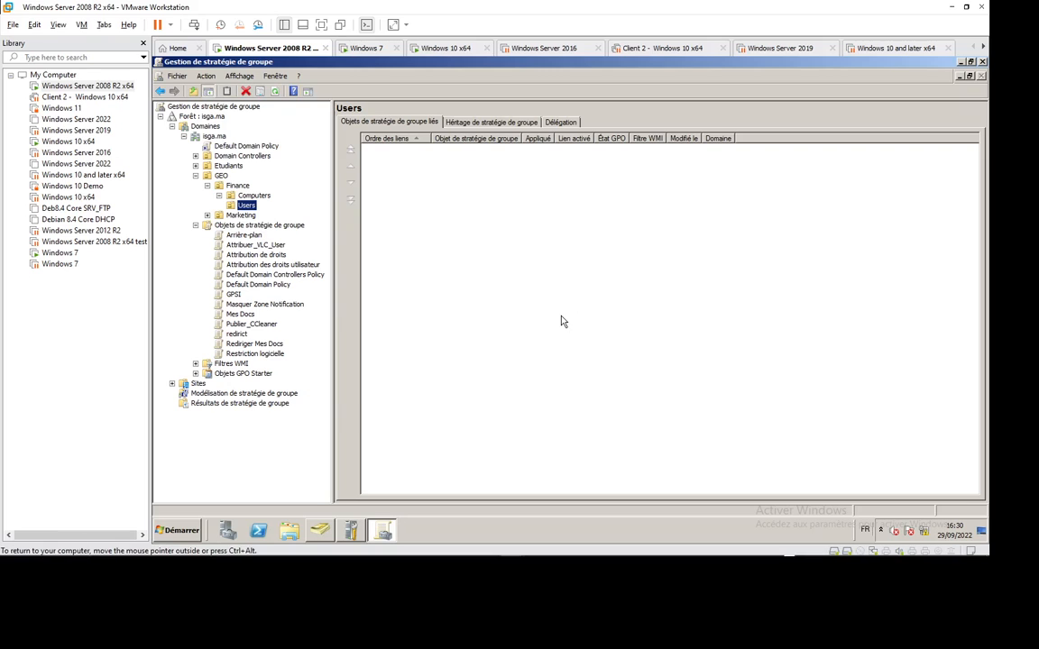
{"action": "left_click", "coordinate": [513, 292]}
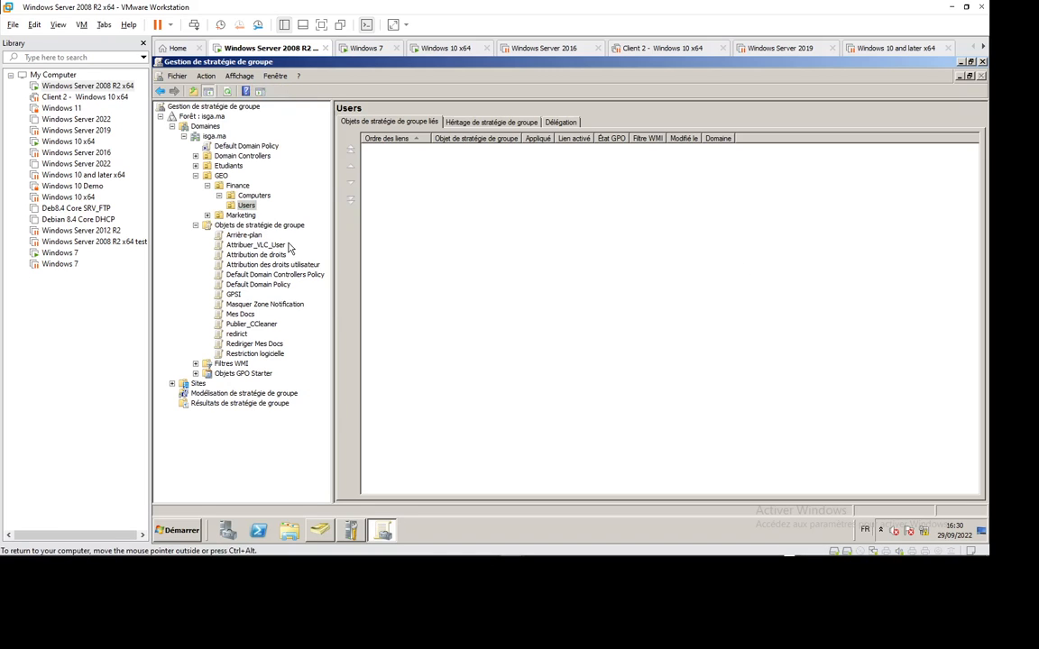
Step: Create the GPO 'Créer un raccourci' linked to GEO > Finance > Users and edit it
{"action": "right_click", "coordinate": [250, 209]}
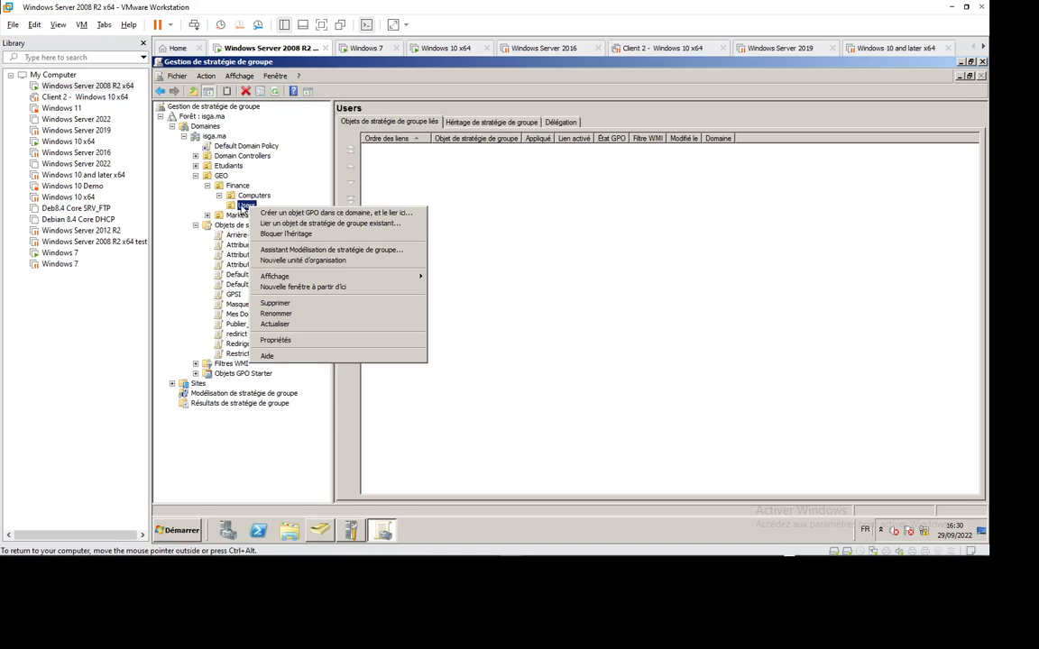
{"action": "left_click", "coordinate": [323, 213]}
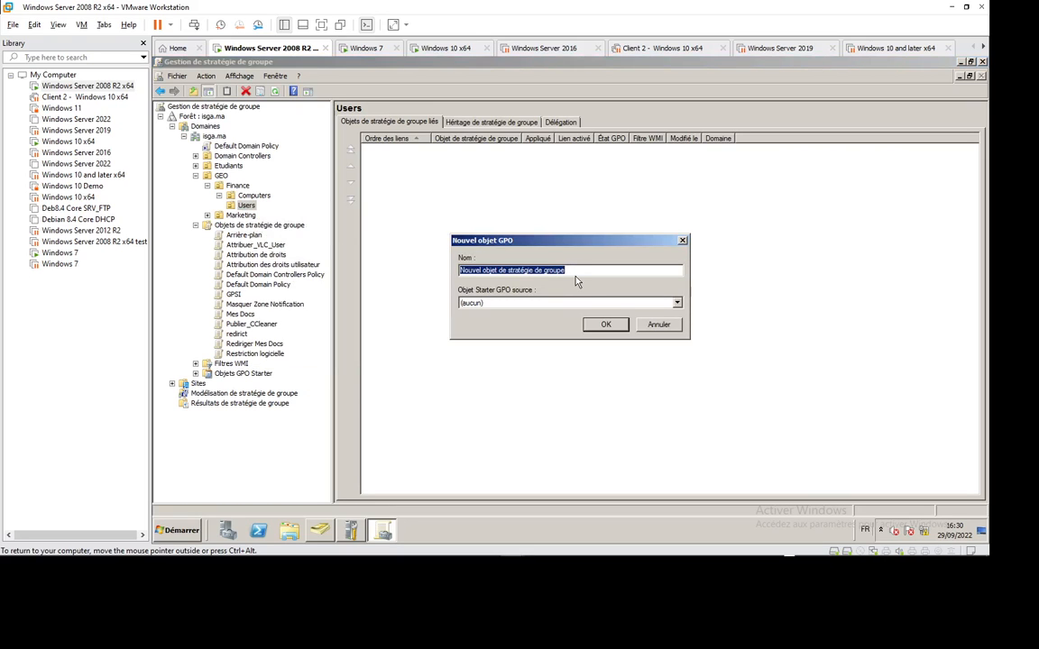
{"action": "type", "text": "Créer "}
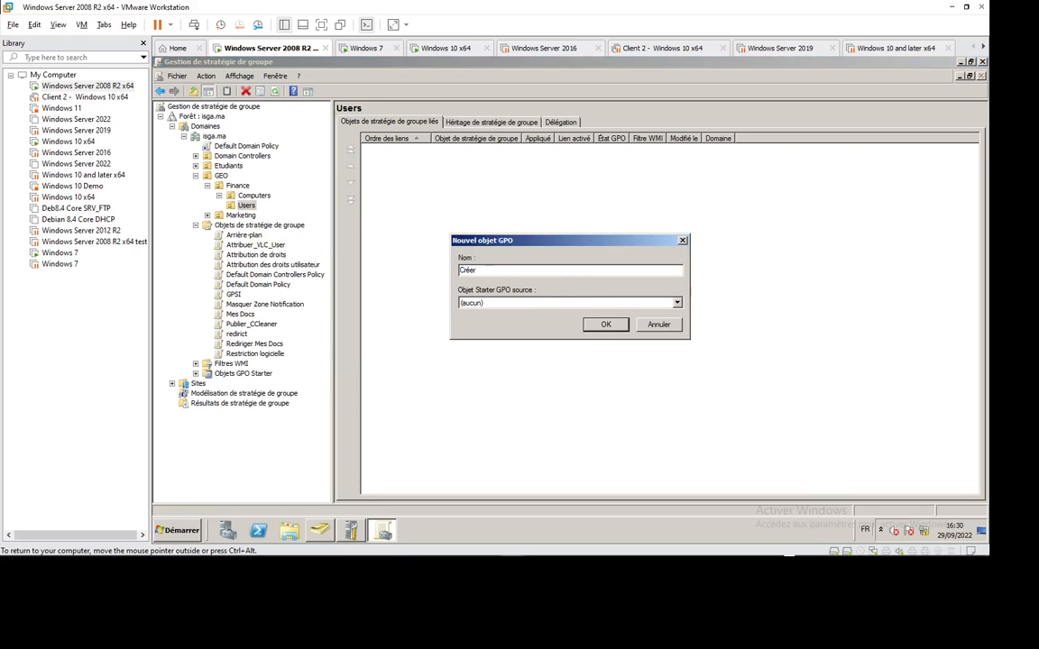
{"action": "type", "text": "un raccourci"}
{"action": "key", "text": "Return"}
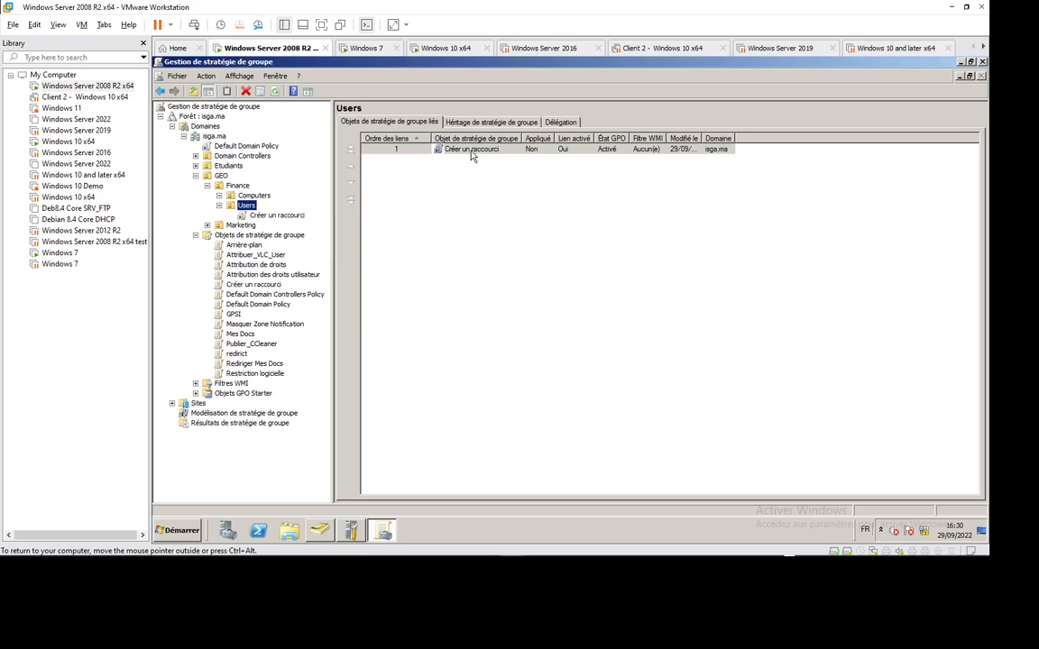
{"action": "right_click", "coordinate": [472, 150]}
{"action": "left_click", "coordinate": [478, 153]}
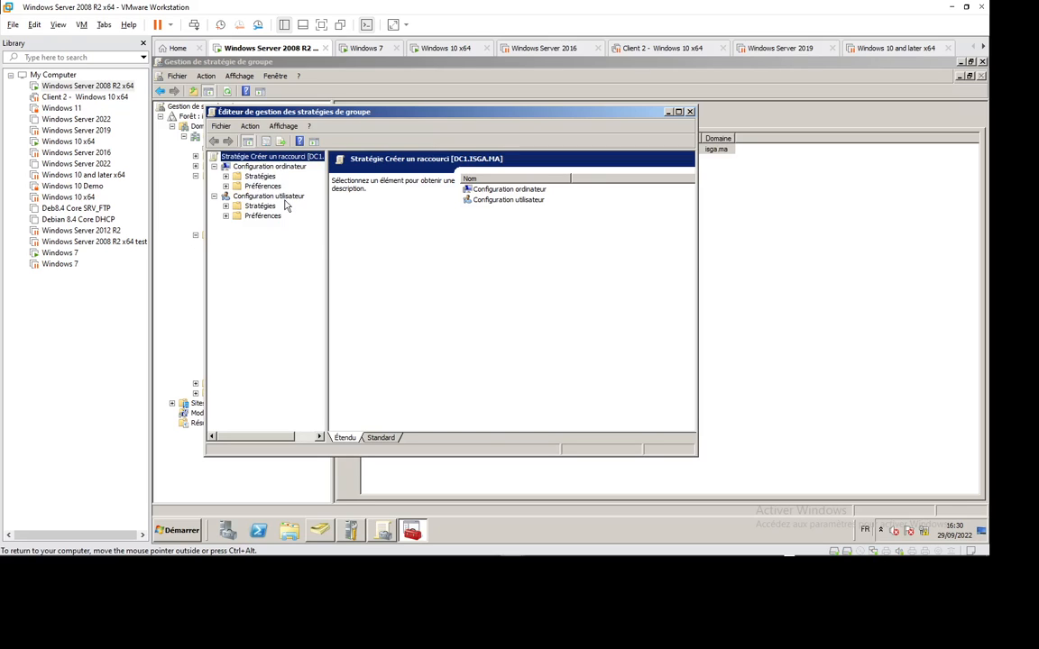
Step: Browse the computer-side Préférences: Fichiers, Dossiers, Registre, Partages réseau and Services
{"action": "left_click", "coordinate": [225, 186]}
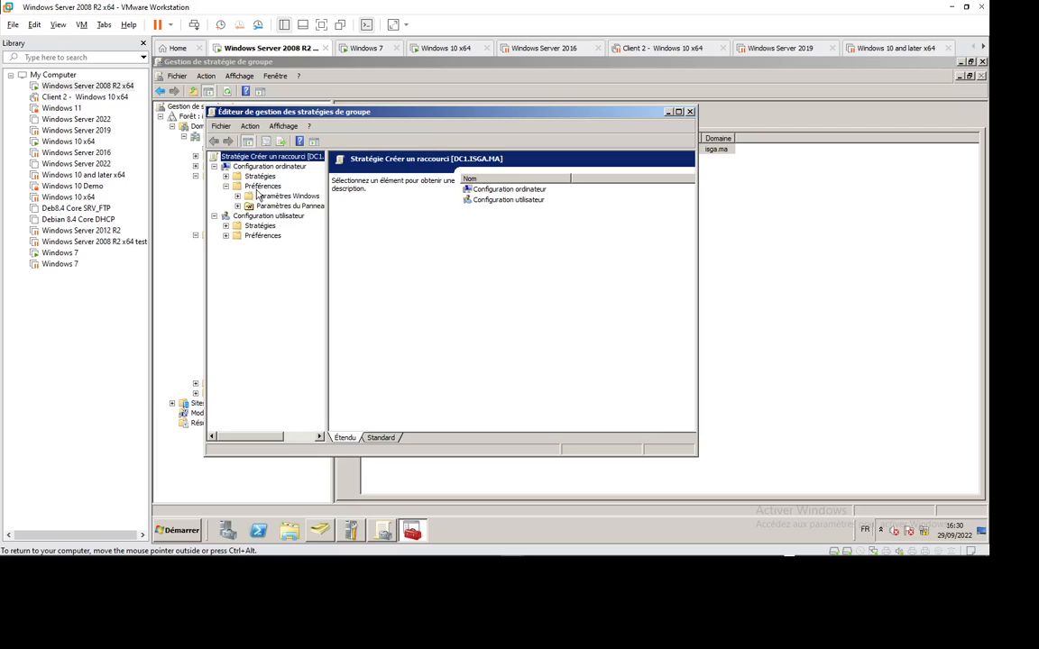
{"action": "left_click", "coordinate": [260, 187]}
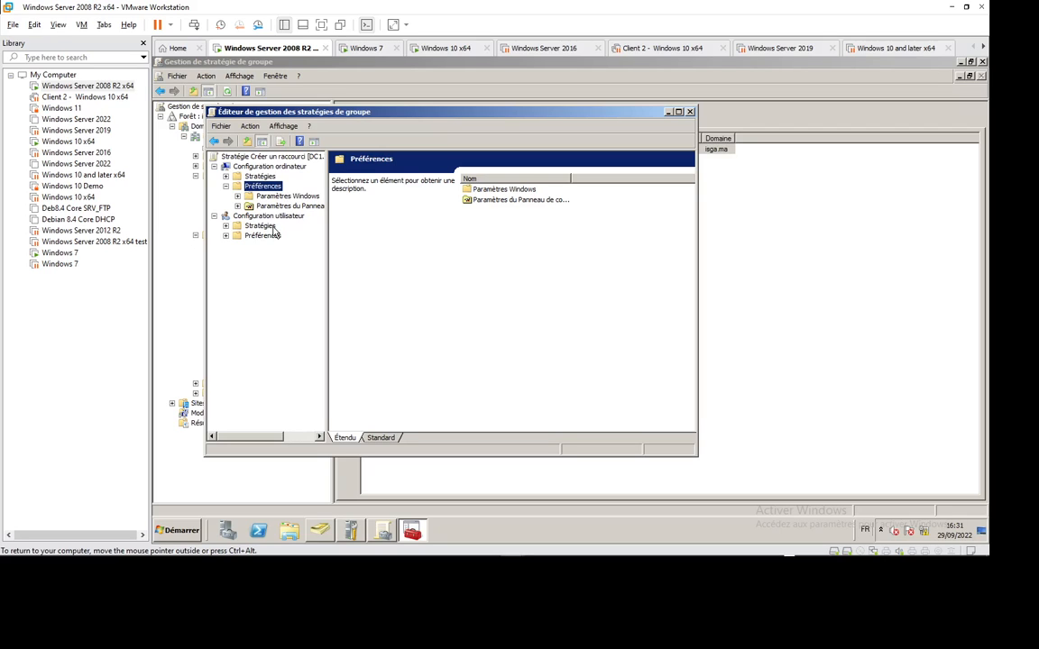
{"action": "left_click", "coordinate": [238, 196]}
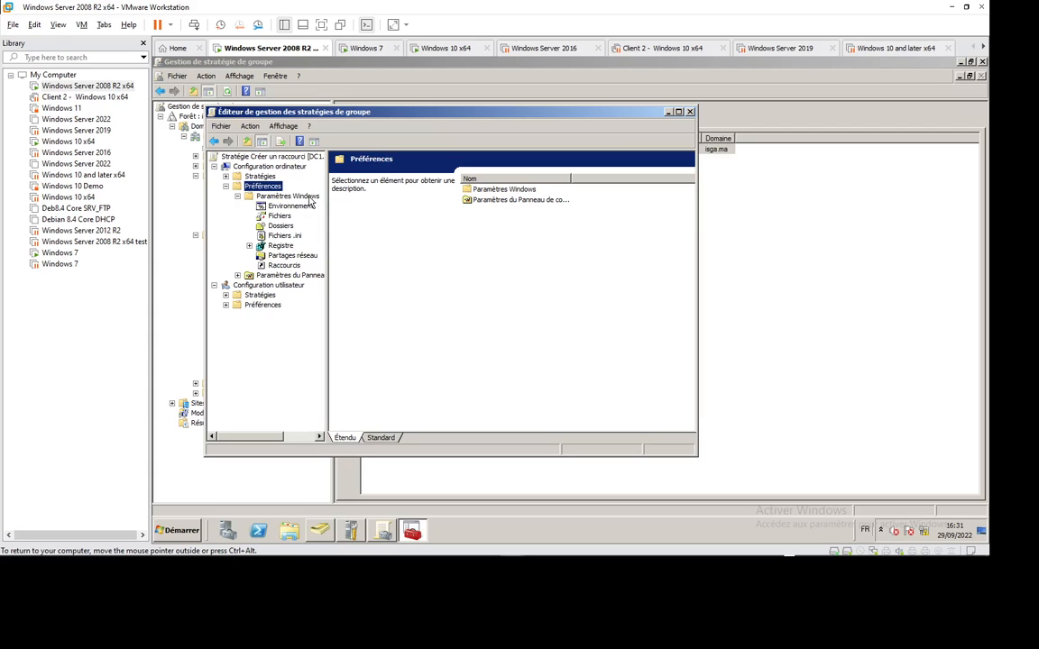
{"action": "left_click", "coordinate": [237, 275]}
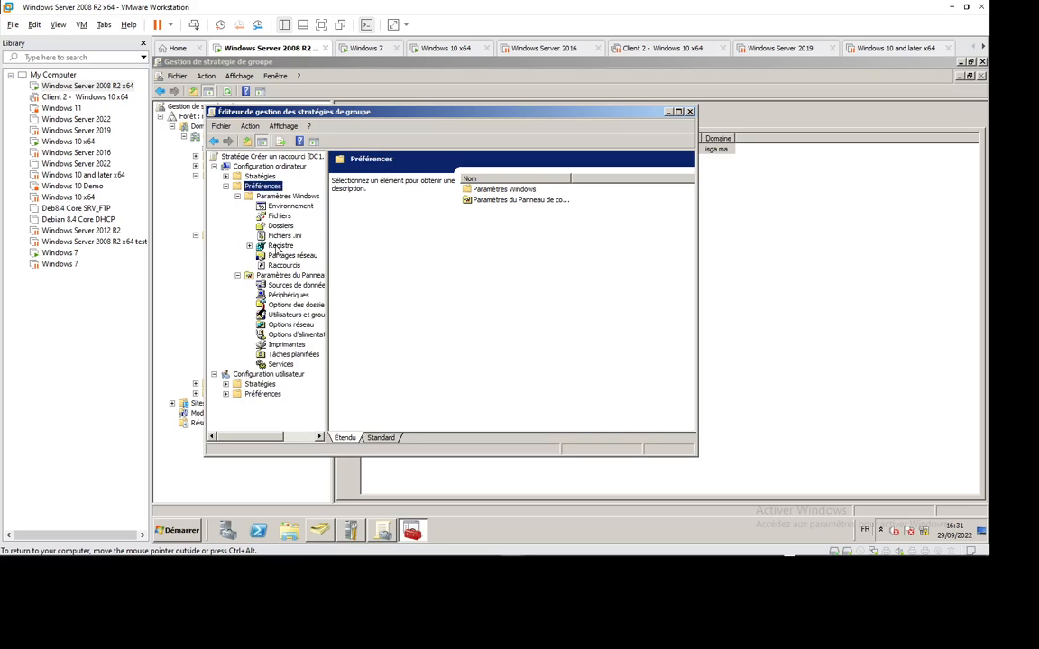
{"action": "left_click", "coordinate": [279, 216]}
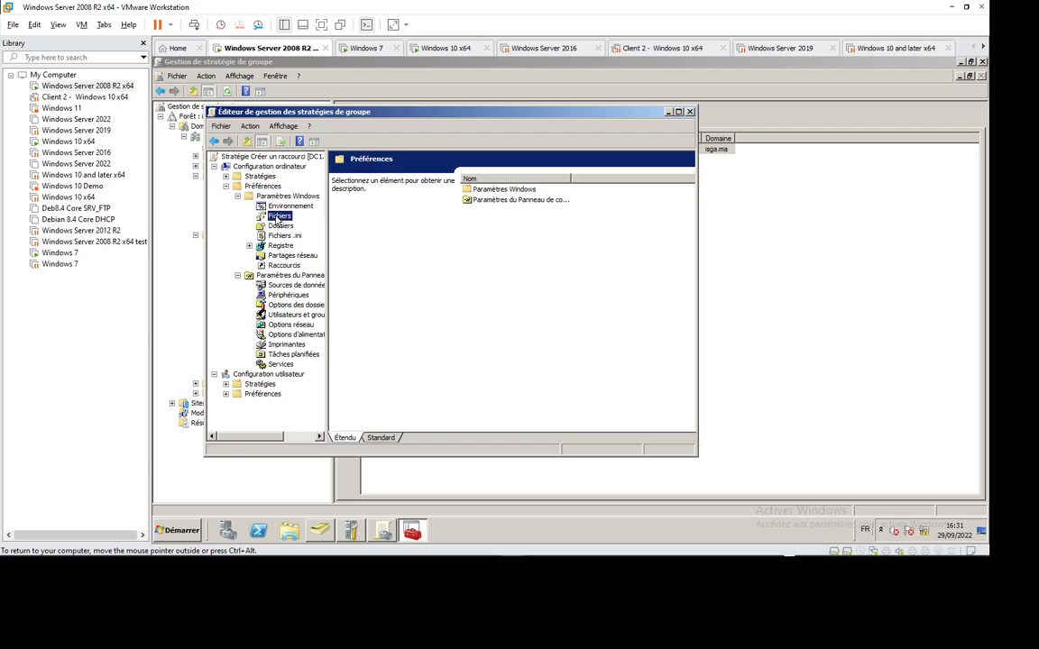
{"action": "left_click", "coordinate": [280, 226]}
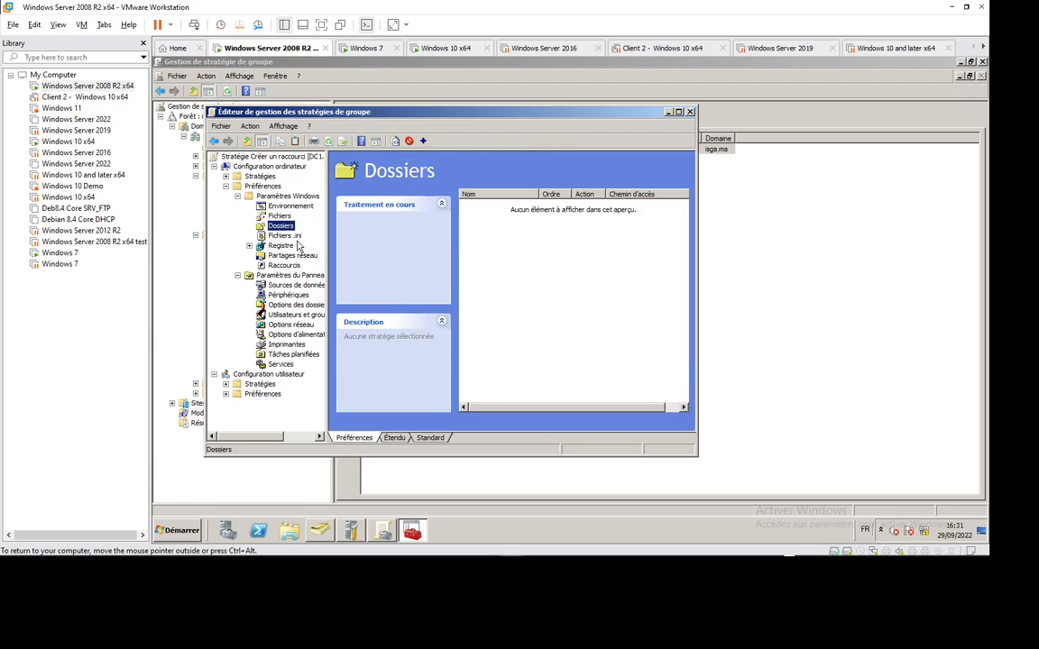
{"action": "left_click", "coordinate": [285, 246]}
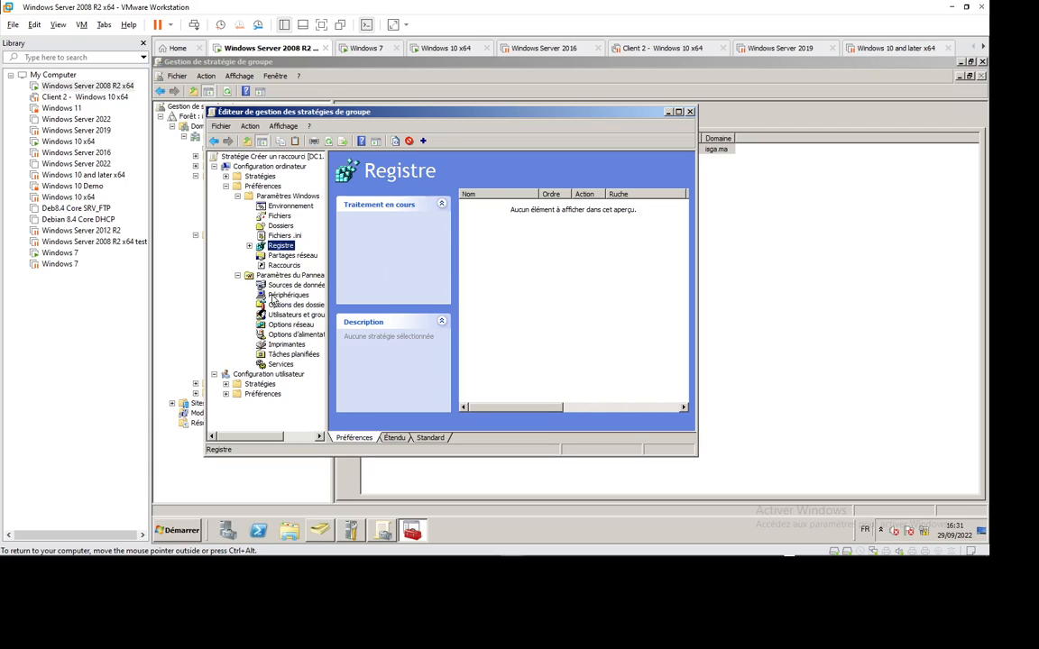
{"action": "left_click", "coordinate": [291, 256]}
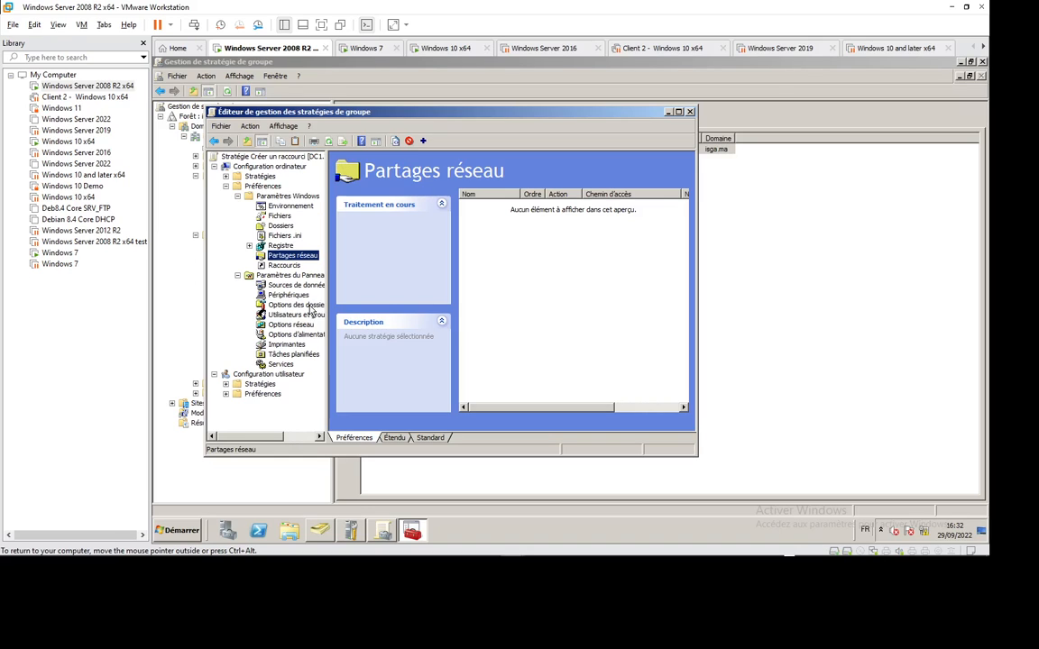
{"action": "left_click", "coordinate": [288, 365]}
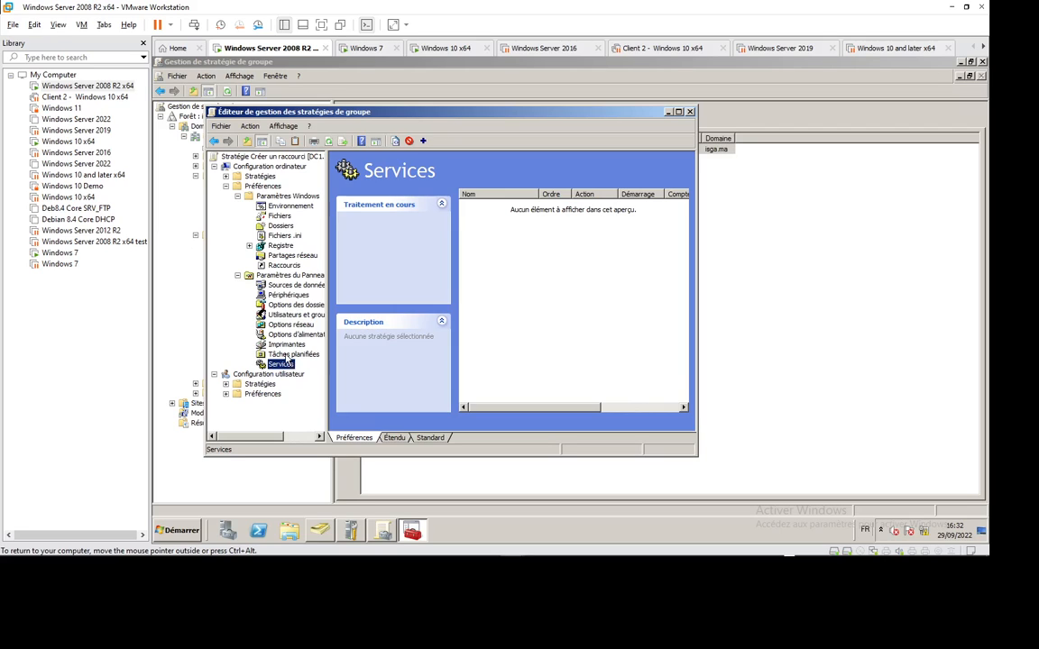
Step: Collapse the computer-side preference tree and expand Configuration utilisateur > Préférences
{"action": "left_click", "coordinate": [238, 276]}
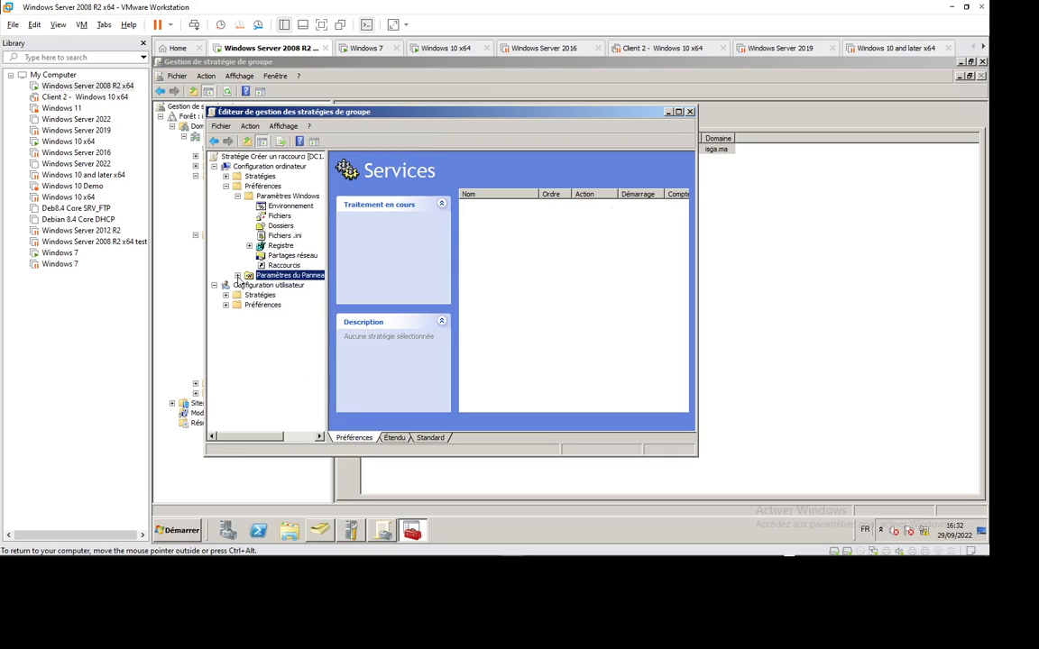
{"action": "left_click", "coordinate": [238, 197]}
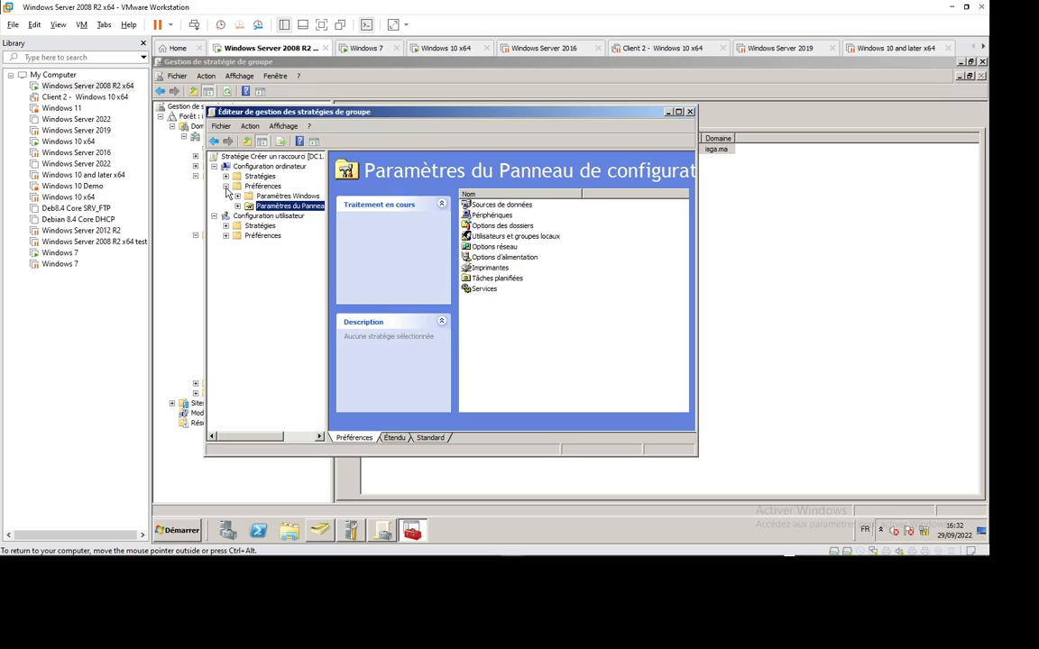
{"action": "left_click", "coordinate": [225, 185]}
{"action": "left_click", "coordinate": [225, 215]}
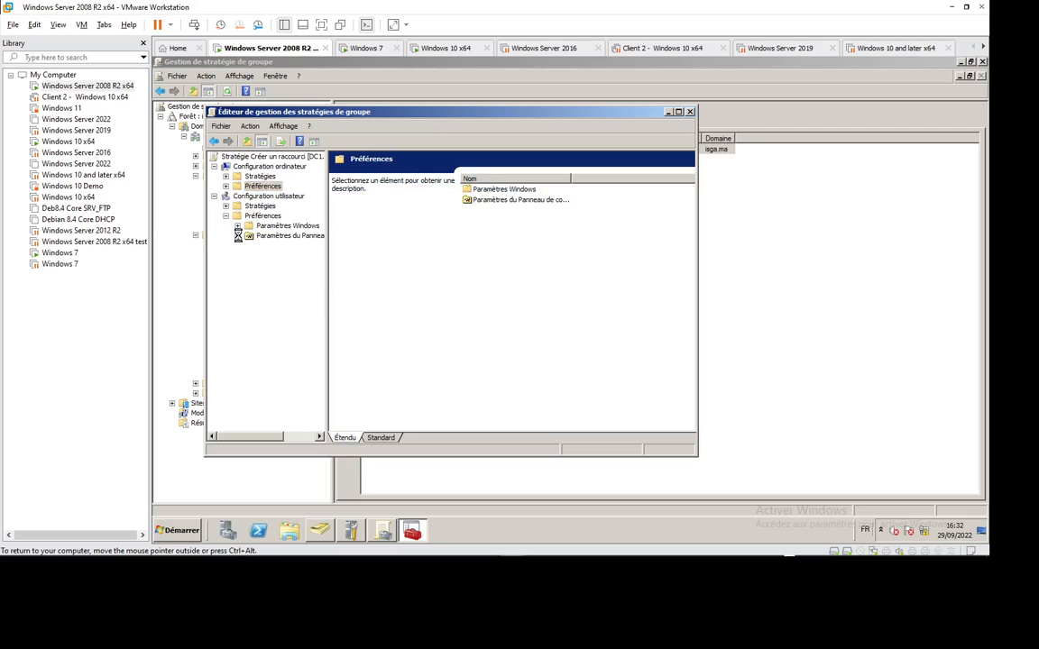
Step: Expand user-side Paramètres Windows and select the empty Raccourcis node
{"action": "left_click", "coordinate": [237, 235]}
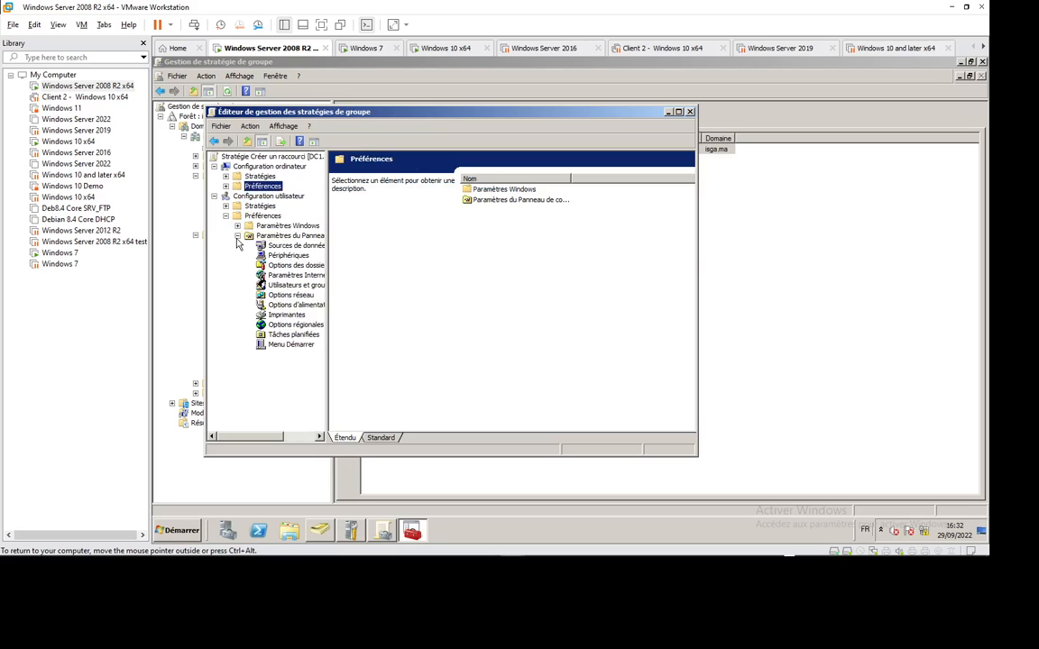
{"action": "left_click", "coordinate": [237, 235]}
{"action": "left_click", "coordinate": [237, 225]}
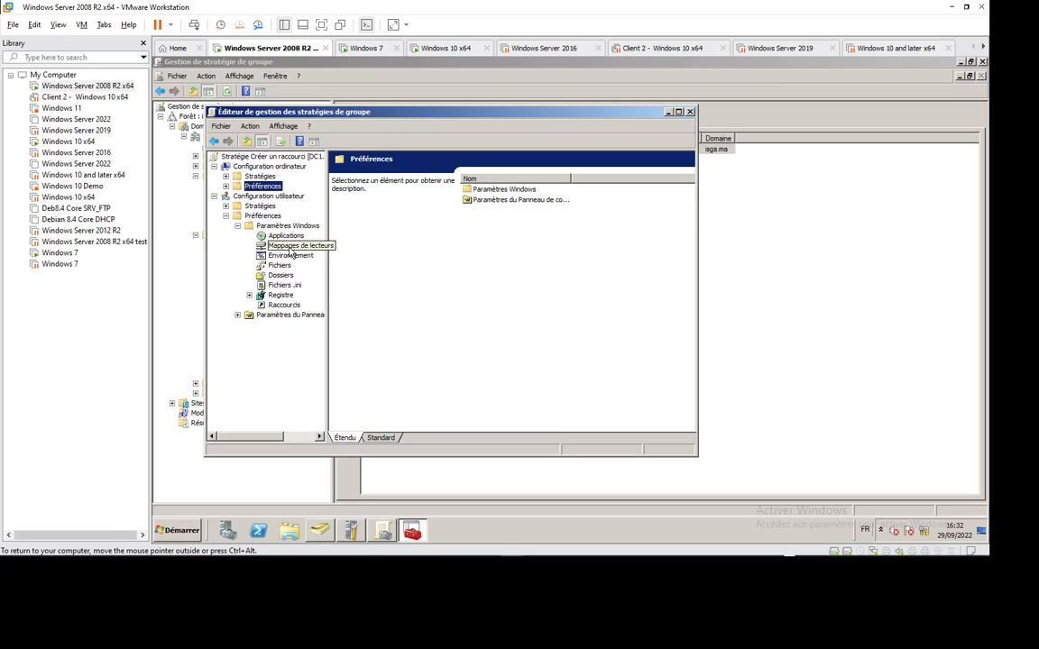
{"action": "left_click", "coordinate": [282, 305]}
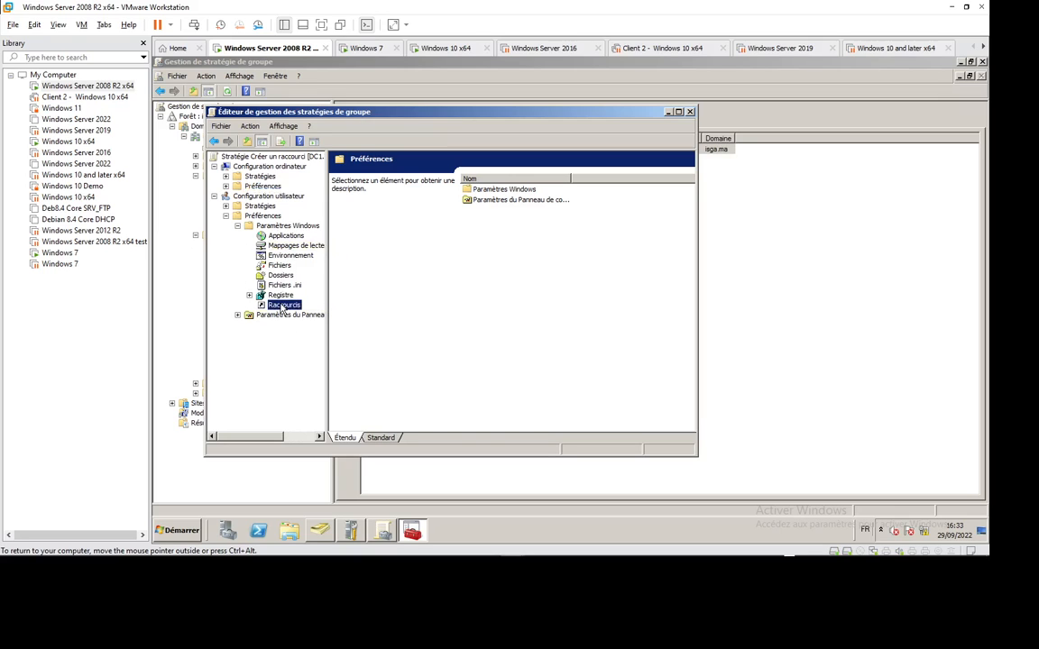
Step: Add a new Raccourci preference item with Action set to Créer
{"action": "right_click", "coordinate": [282, 306]}
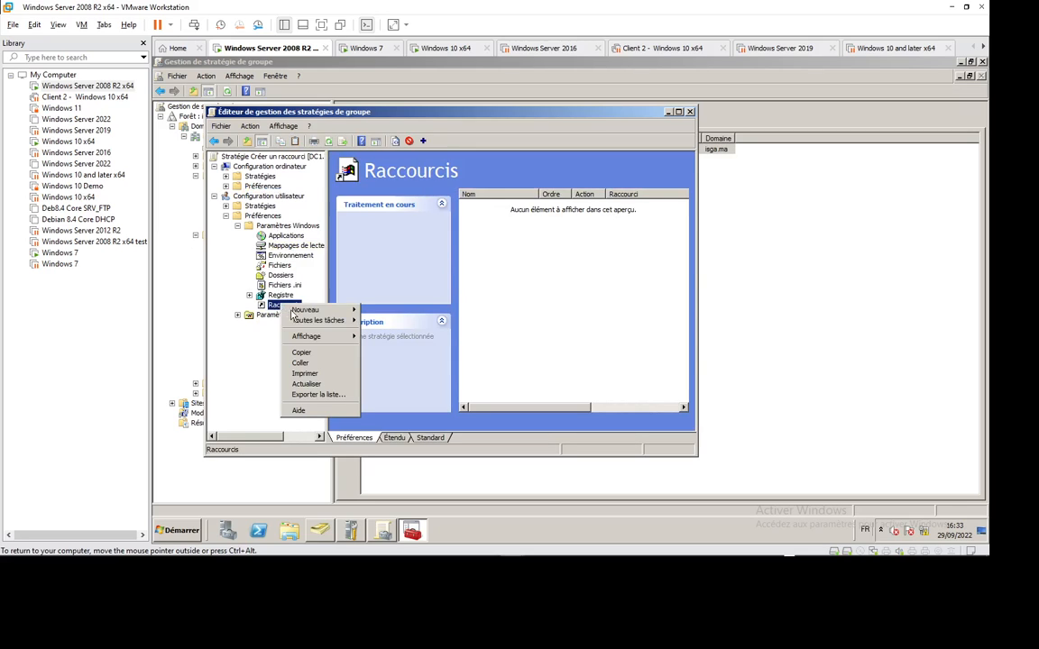
{"action": "mouse_move", "coordinate": [329, 311]}
{"action": "left_click", "coordinate": [396, 312]}
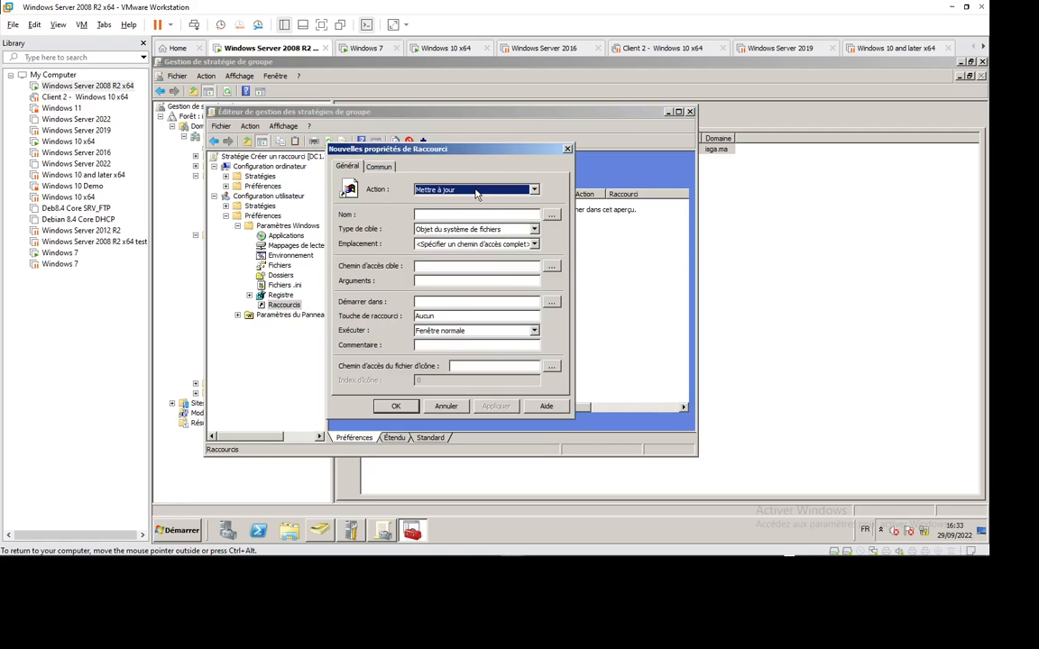
{"action": "left_click", "coordinate": [428, 189]}
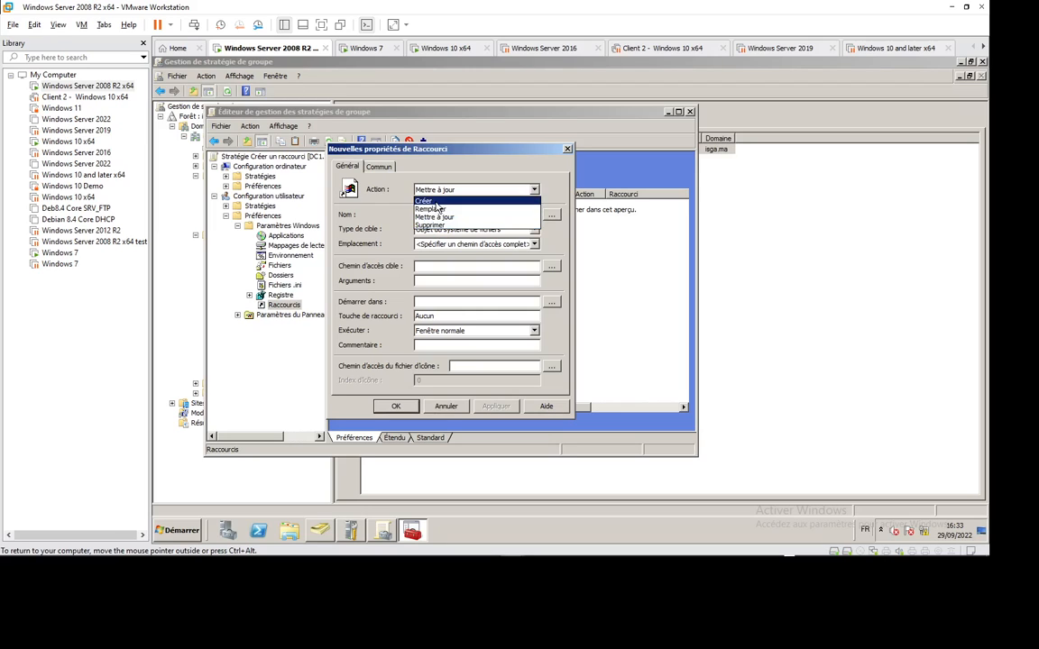
{"action": "left_click", "coordinate": [424, 200]}
{"action": "left_click", "coordinate": [443, 216]}
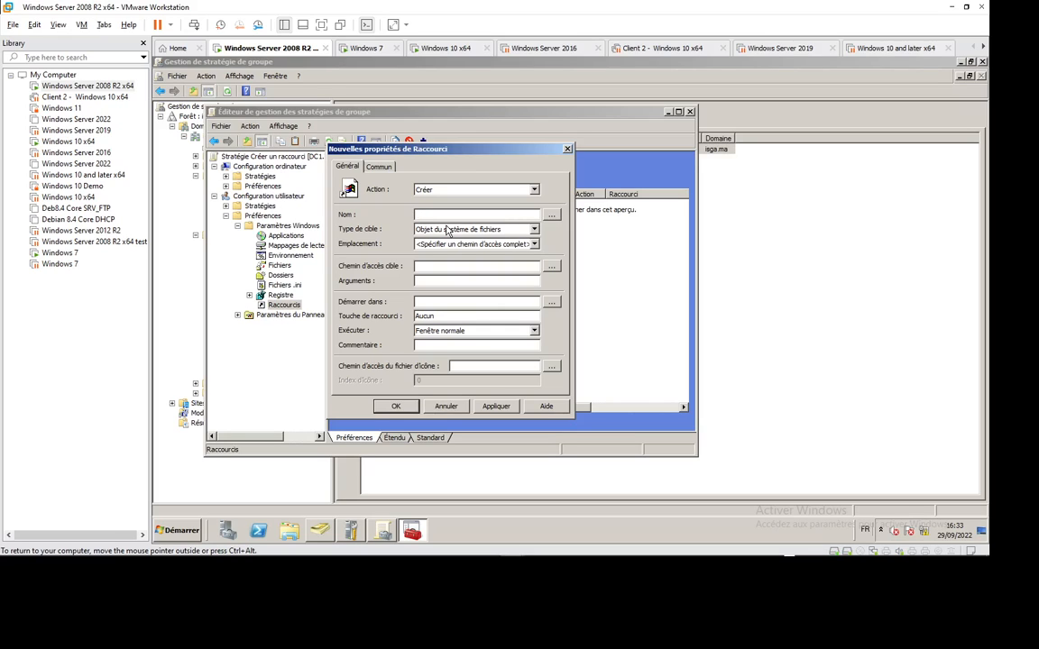
Step: Name the shortcut 'DATA sur Serveur' with target type Objet du système de fichiers
{"action": "type", "text": "DATA sur Serveur"}
{"action": "left_click", "coordinate": [505, 230]}
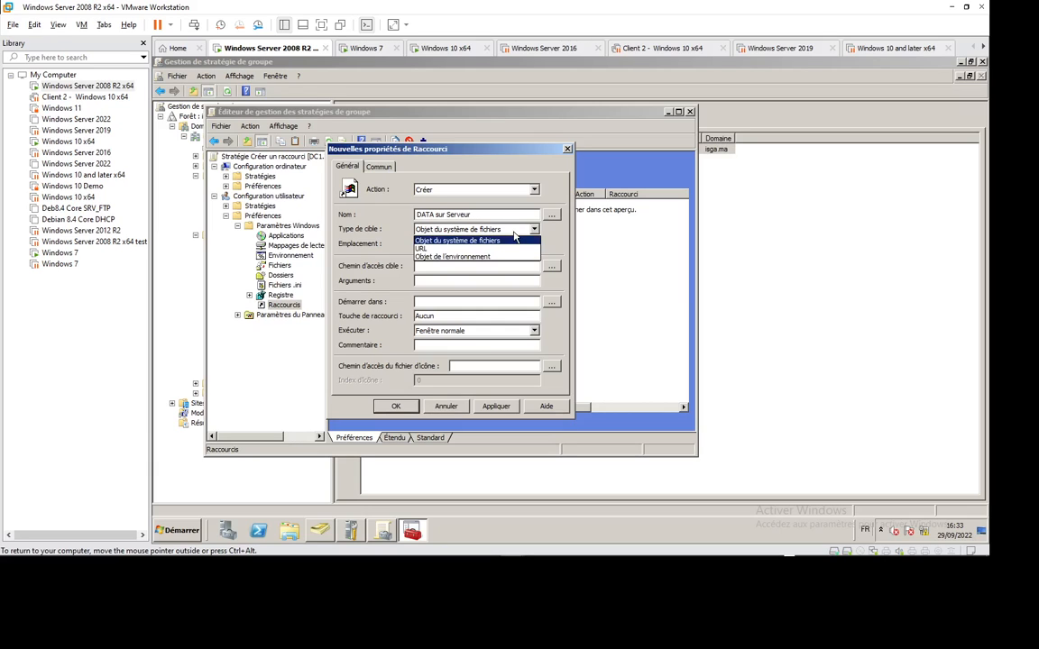
{"action": "left_click", "coordinate": [482, 257]}
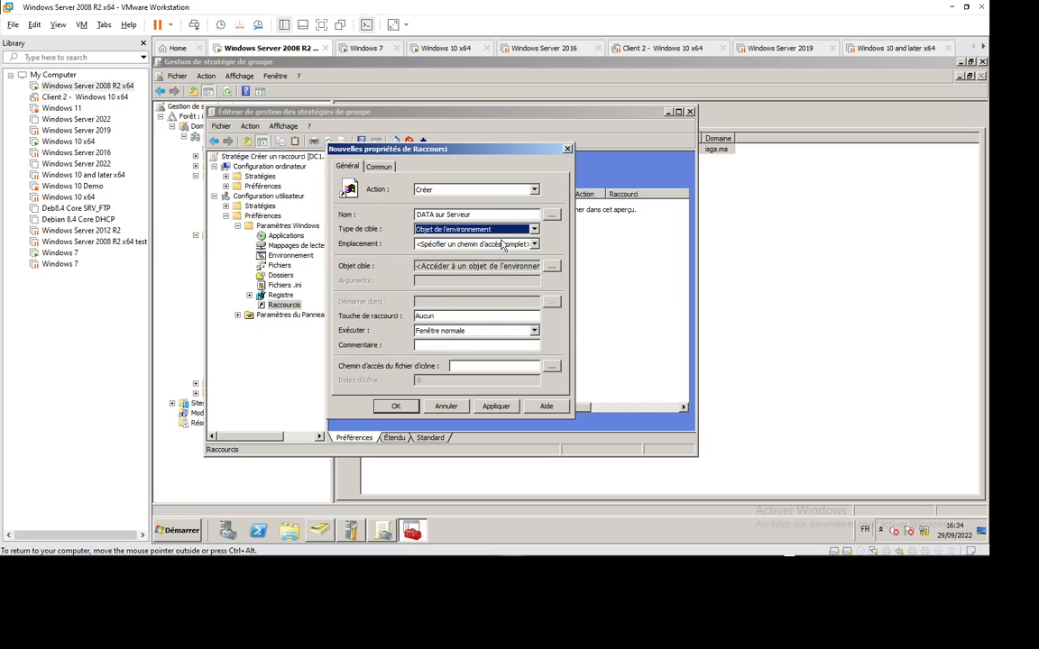
{"action": "left_click", "coordinate": [504, 231]}
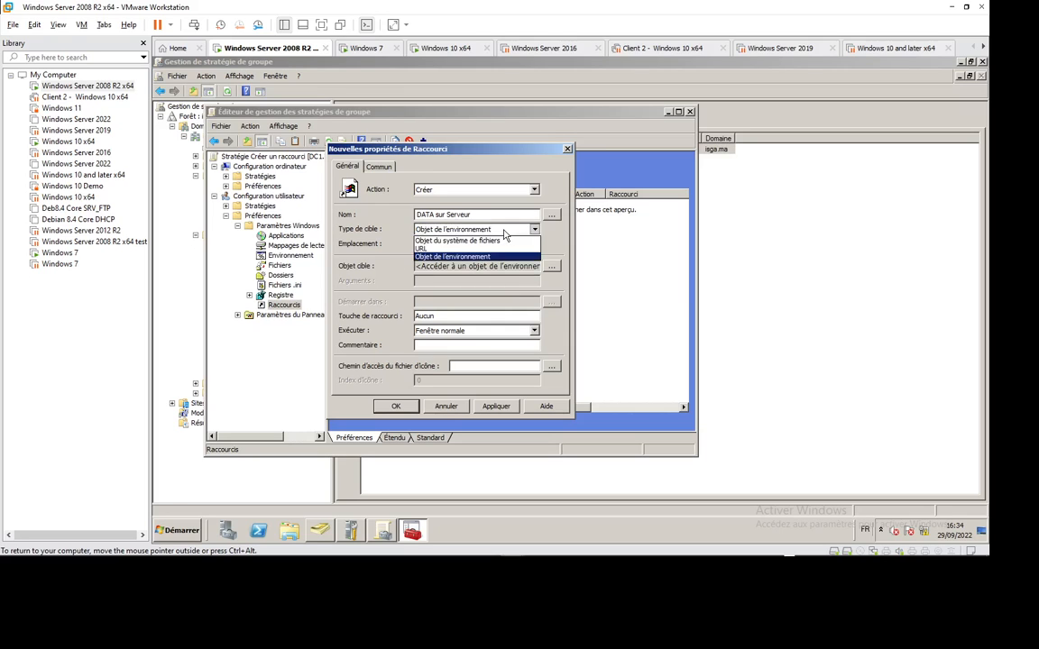
{"action": "left_click", "coordinate": [459, 242]}
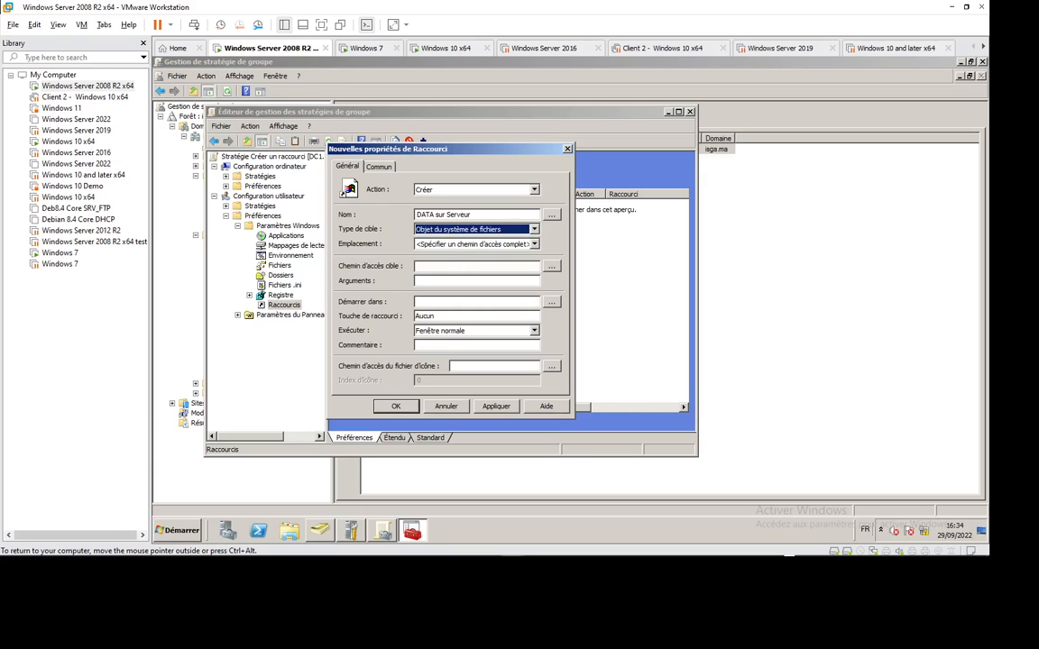
Step: Browse network locations for the target folder, cancel the picker, and open the Run prompt
{"action": "left_click", "coordinate": [417, 266]}
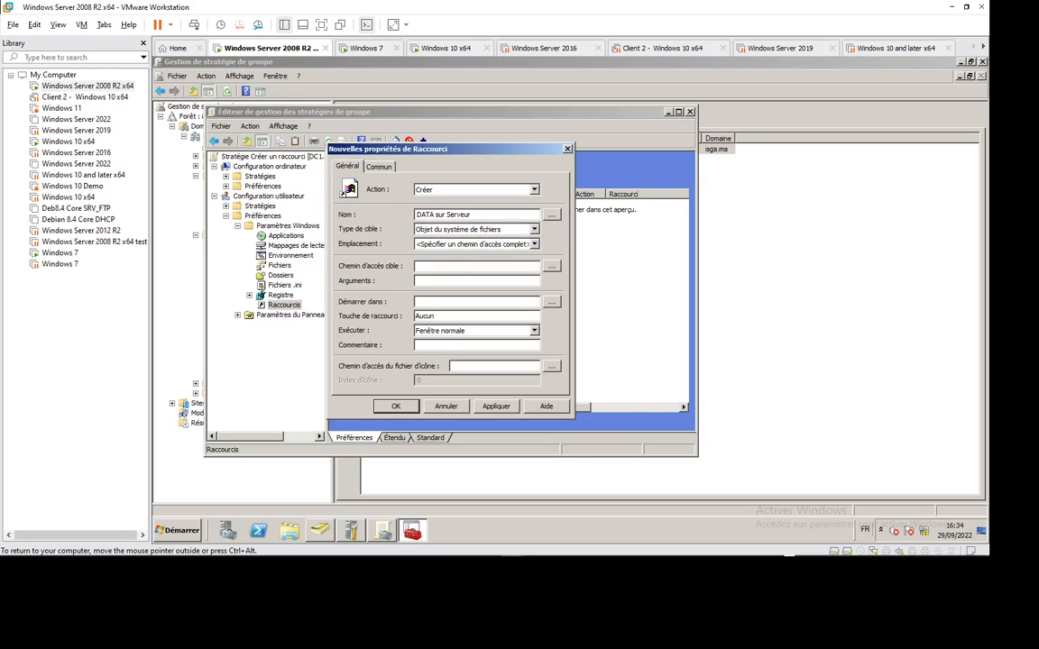
{"action": "left_click", "coordinate": [551, 266]}
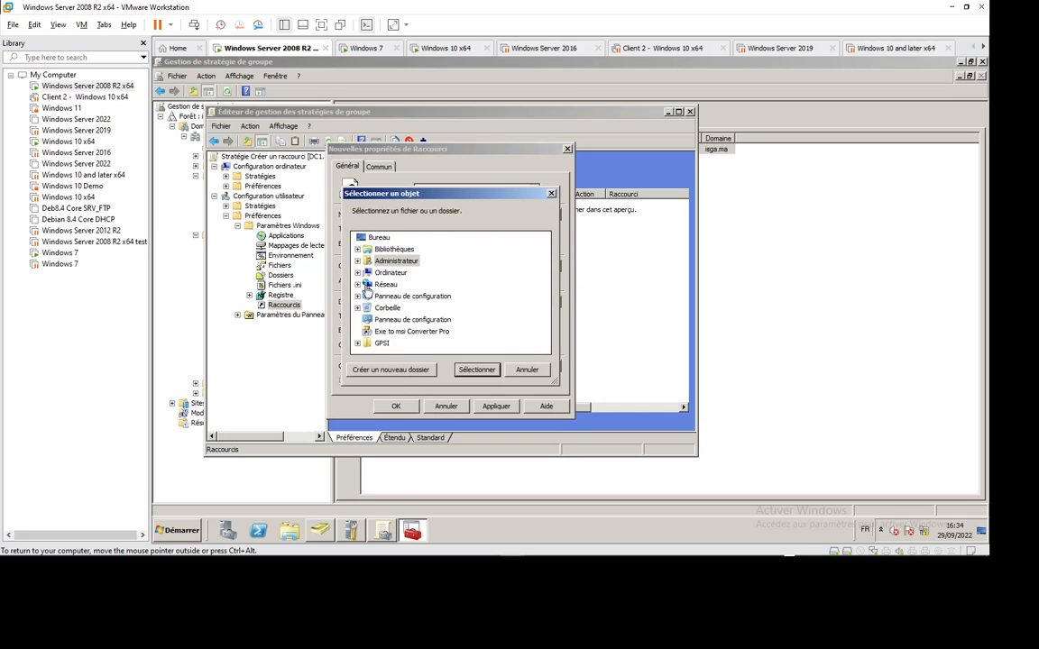
{"action": "left_click", "coordinate": [358, 285]}
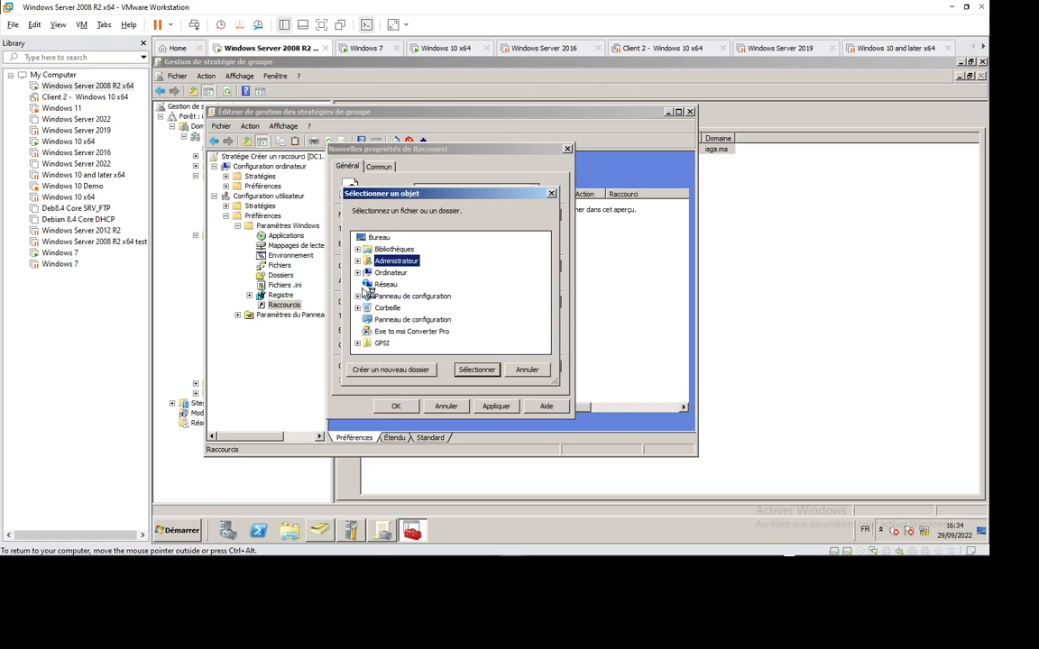
{"action": "left_click", "coordinate": [394, 285]}
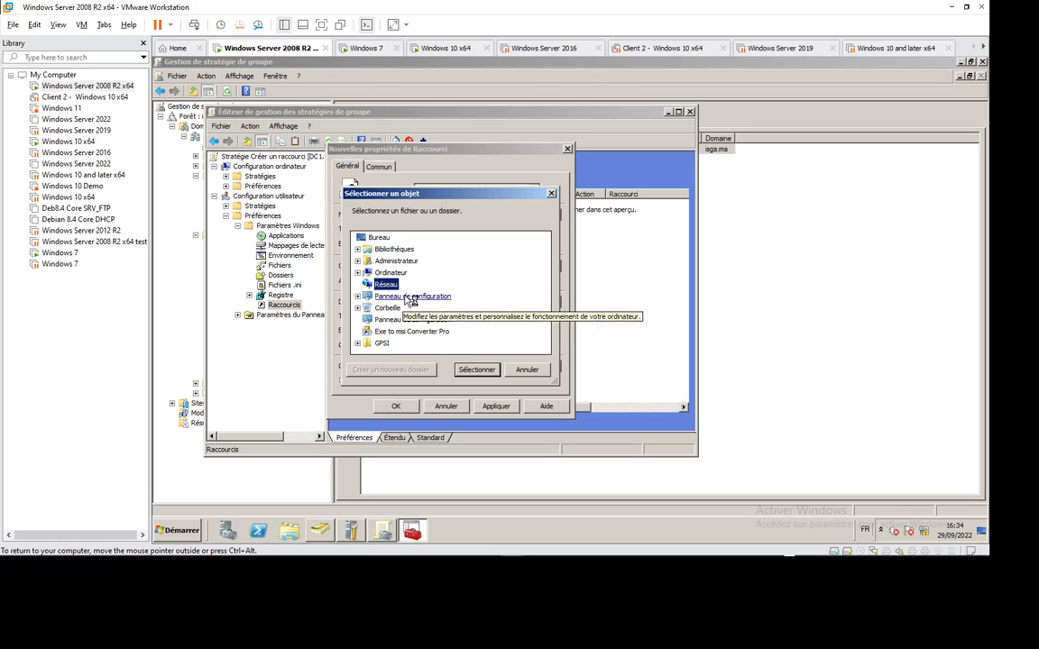
{"action": "left_click", "coordinate": [476, 369]}
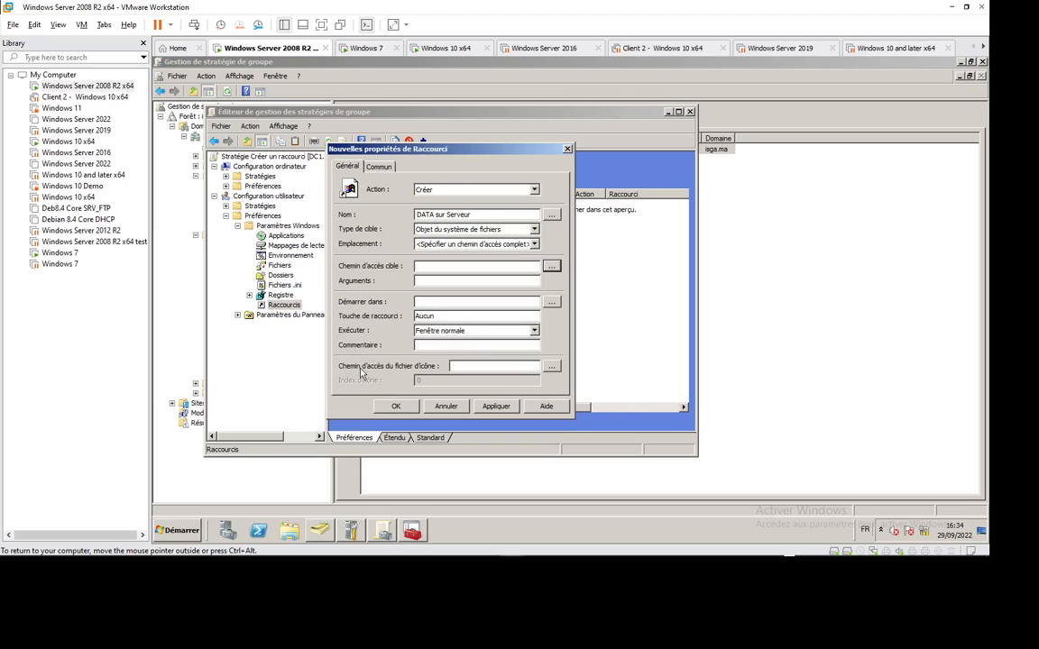
{"action": "key", "text": "super+r"}
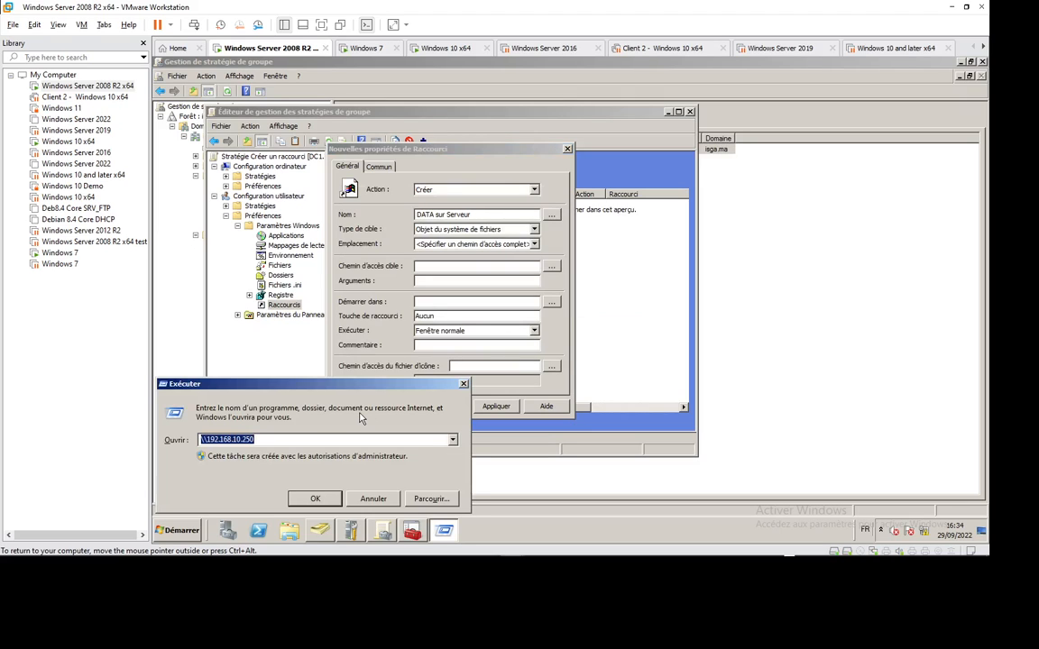
Step: Open \\dc1, check the Mes Docs, share and Documents shares, then open GPSI and select its path
{"action": "type", "text": "\\\\"}
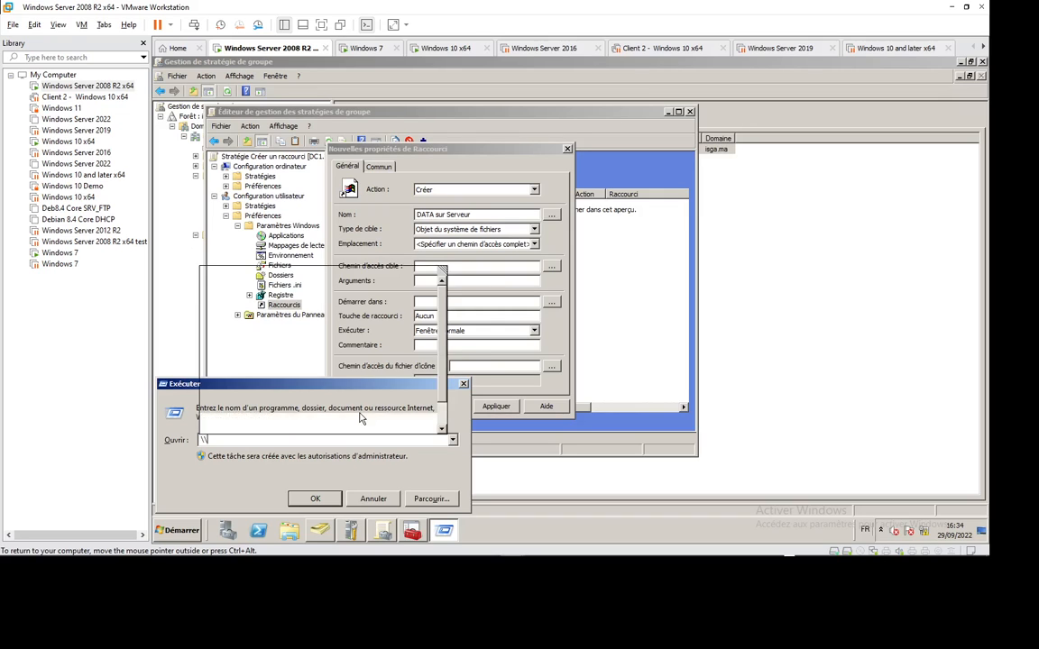
{"action": "type", "text": "dc1"}
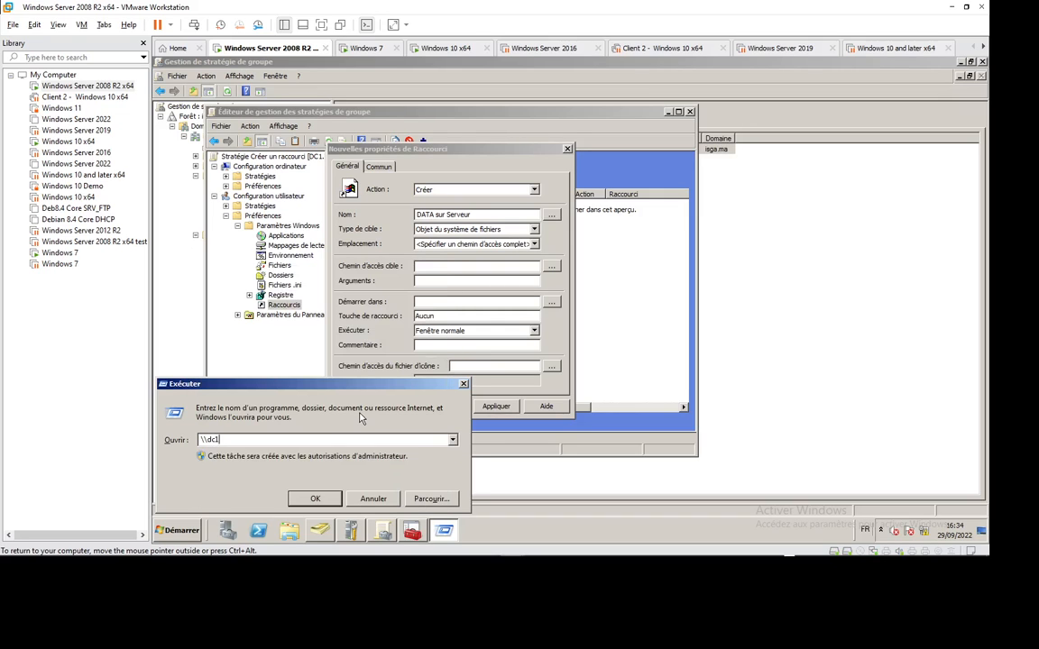
{"action": "key", "text": "Return"}
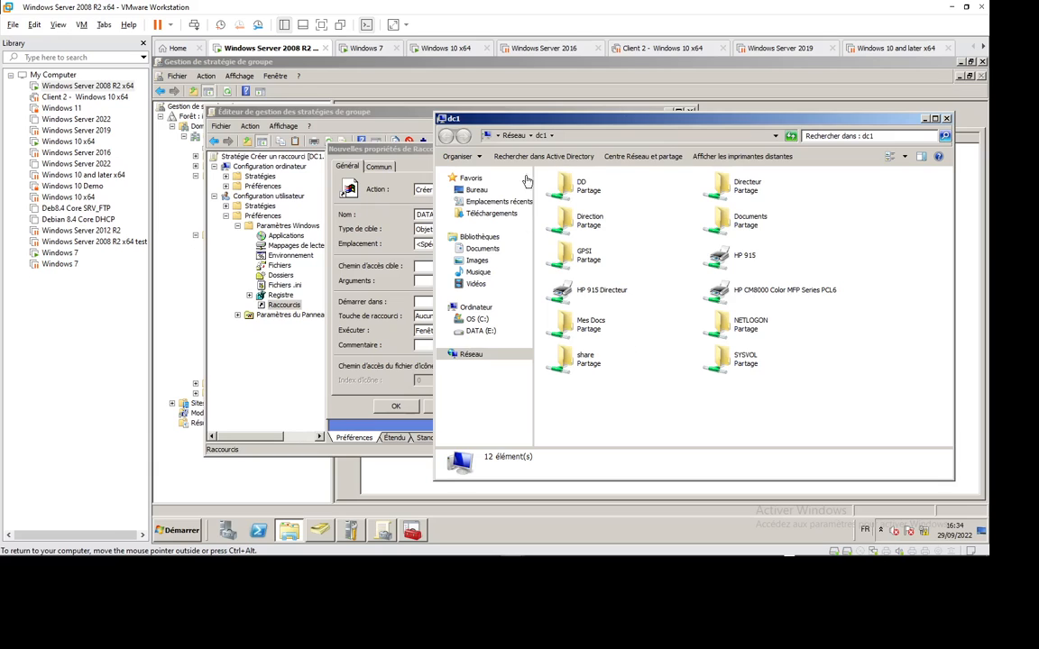
{"action": "double_click", "coordinate": [589, 332]}
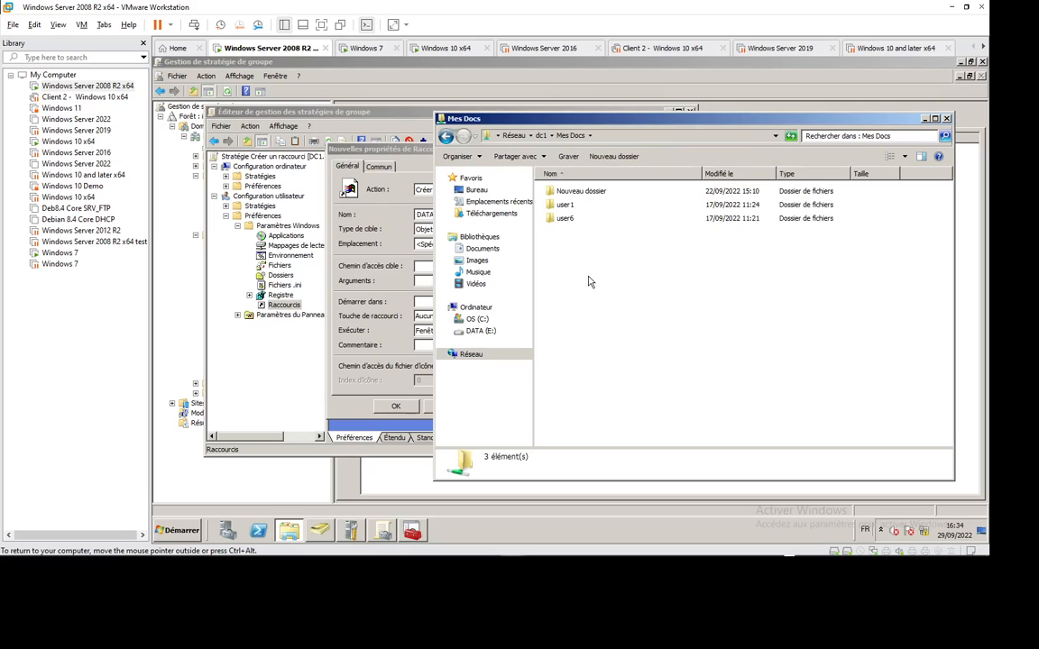
{"action": "left_click", "coordinate": [541, 135]}
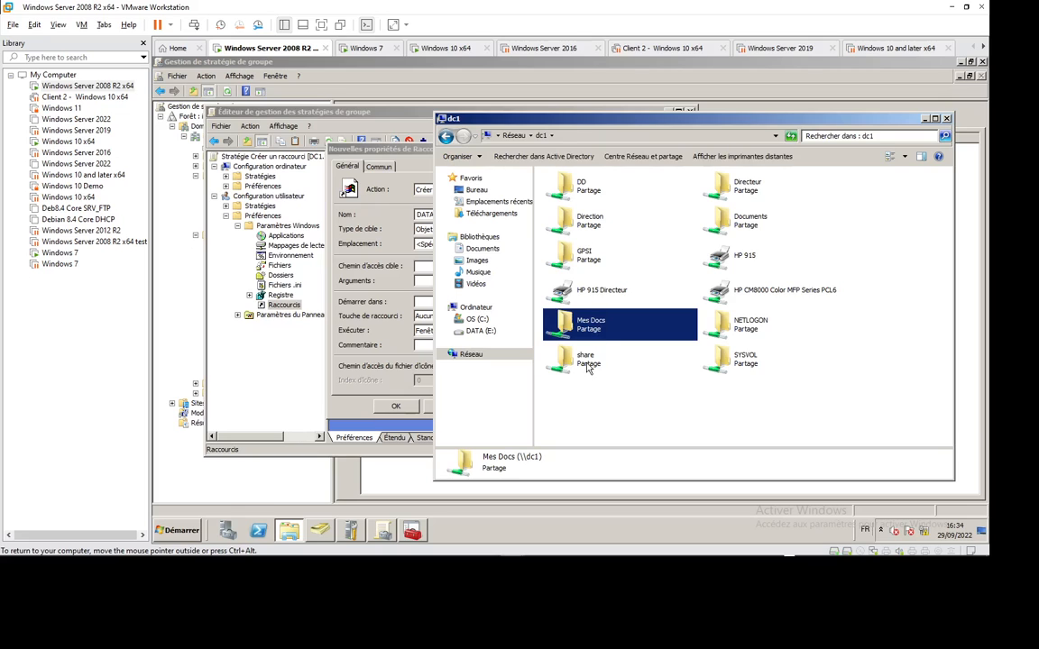
{"action": "double_click", "coordinate": [534, 330]}
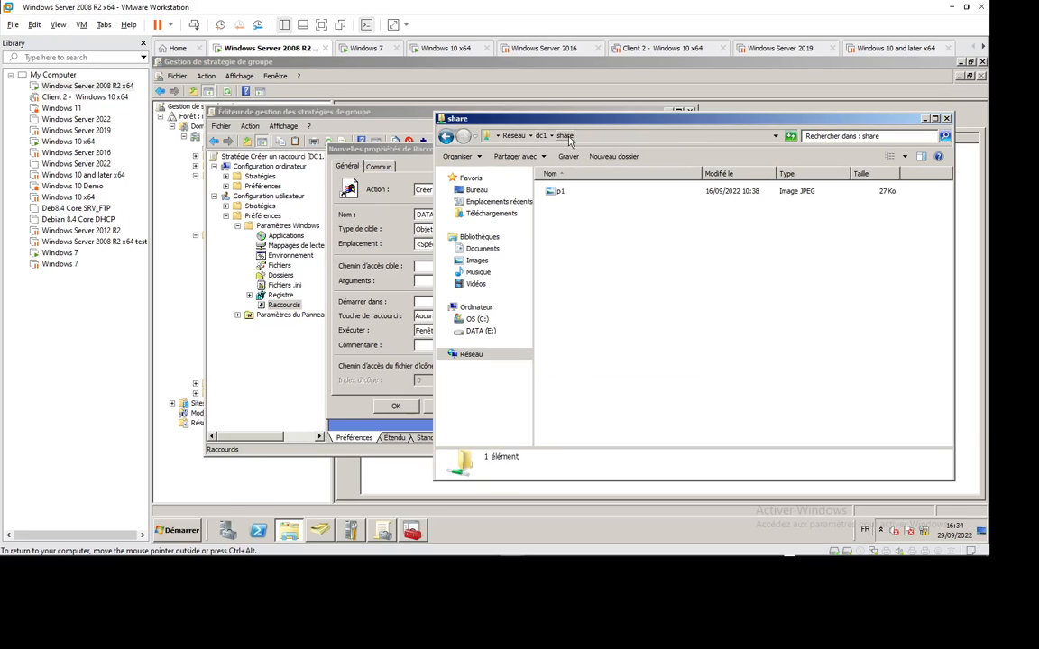
{"action": "left_click", "coordinate": [539, 135]}
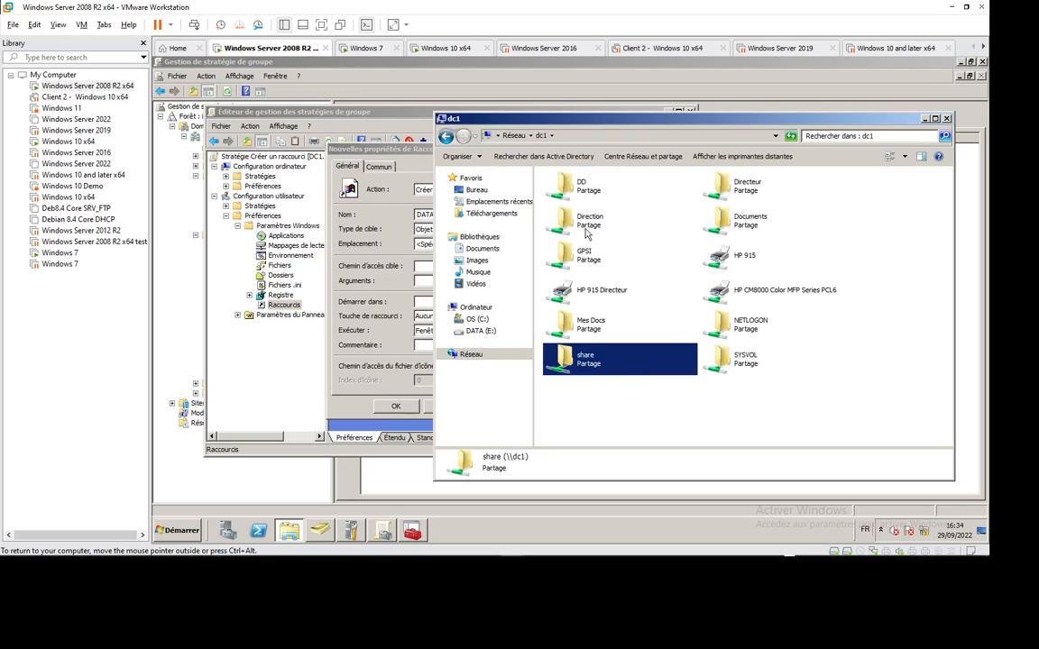
{"action": "double_click", "coordinate": [744, 219]}
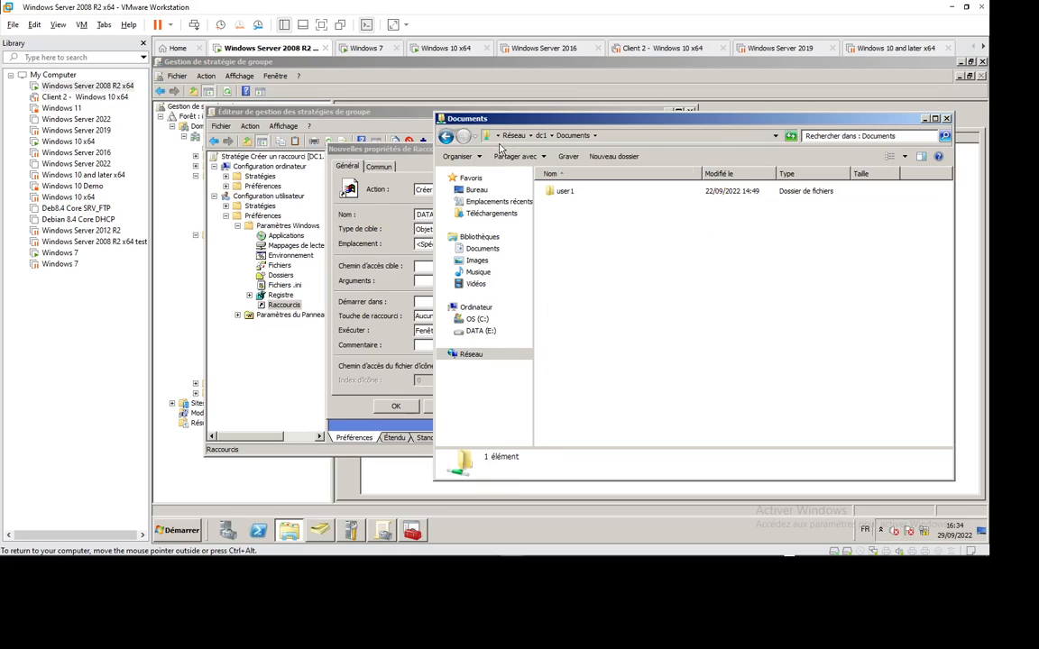
{"action": "left_click", "coordinate": [542, 137]}
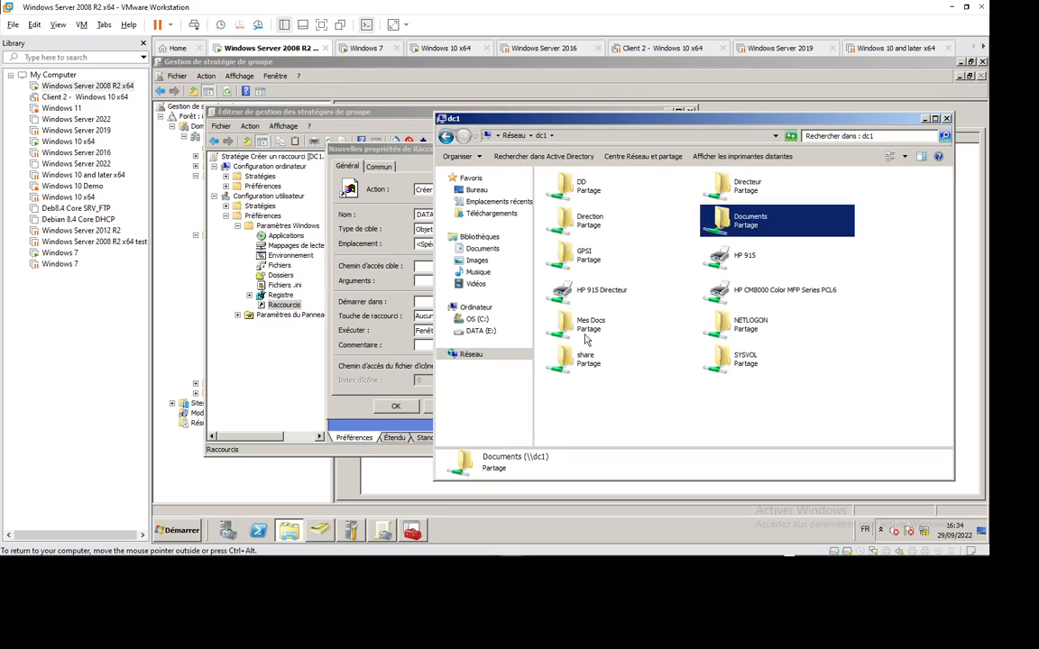
{"action": "double_click", "coordinate": [585, 256]}
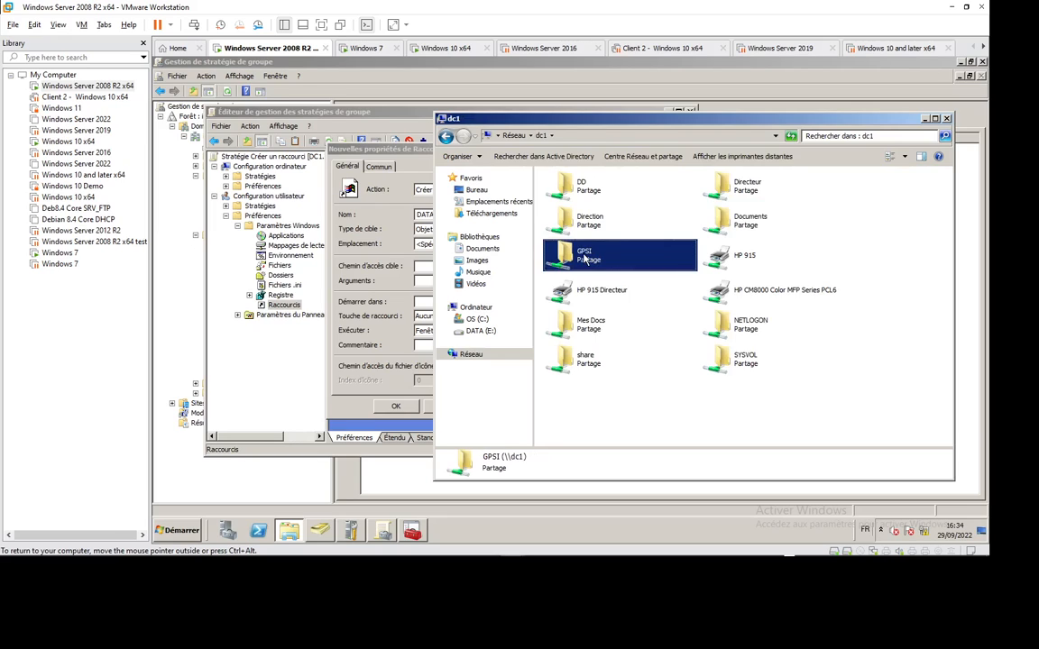
{"action": "left_click", "coordinate": [613, 137]}
{"action": "key", "text": "ctrl+c"}
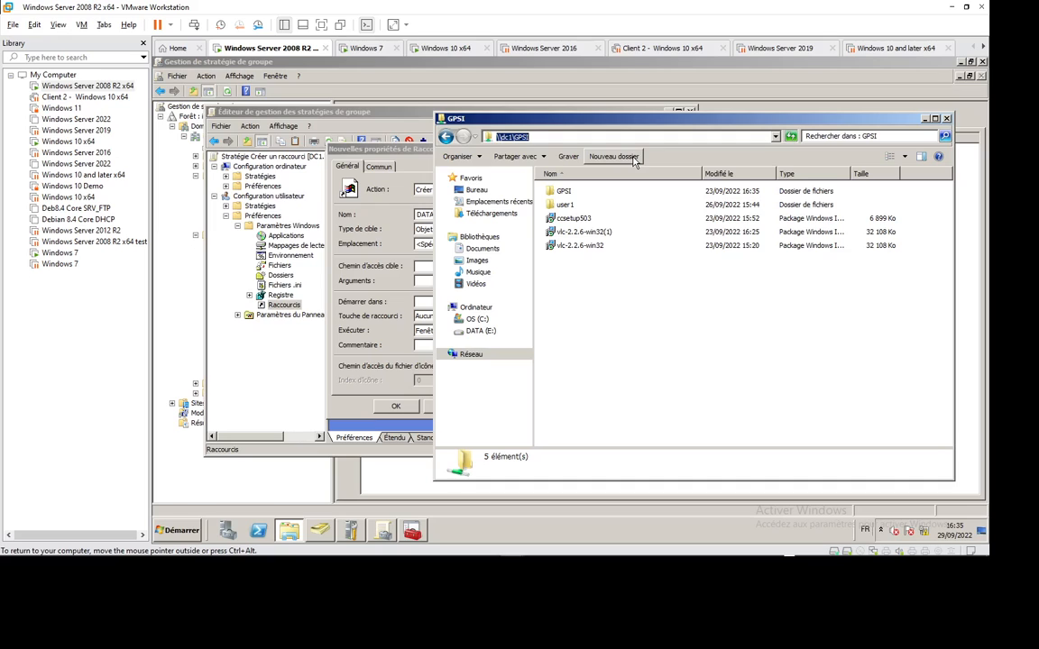
Step: Paste \\dc1\GPSI as the target path and keep the run mode at Fenêtre normale
{"action": "left_click", "coordinate": [367, 307]}
{"action": "key", "text": "ctrl+v"}
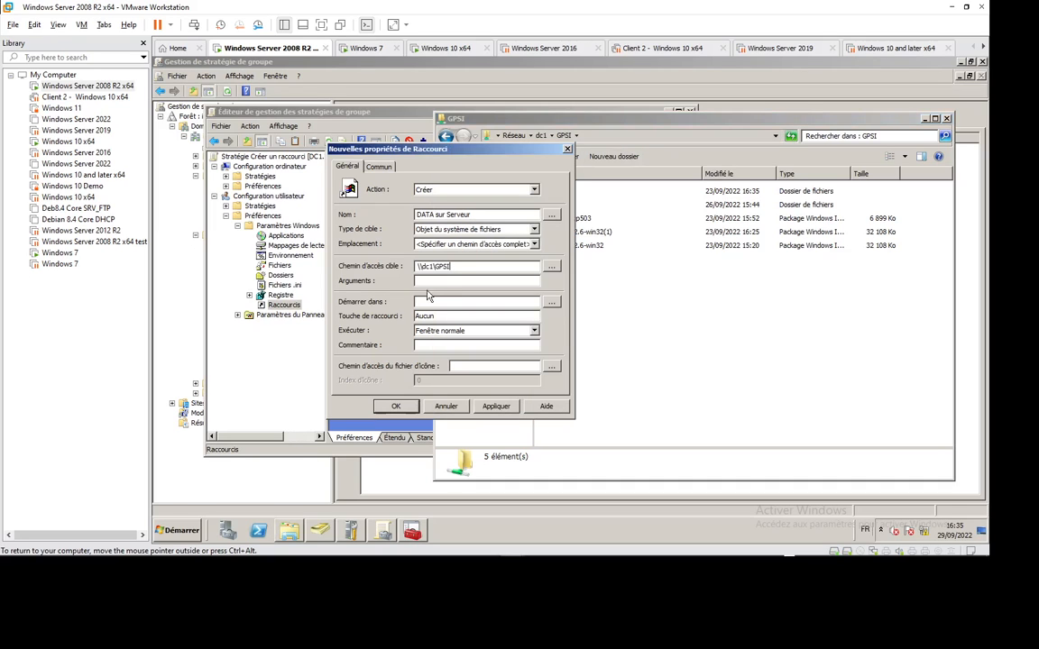
{"action": "left_click", "coordinate": [475, 317]}
{"action": "left_click", "coordinate": [534, 331]}
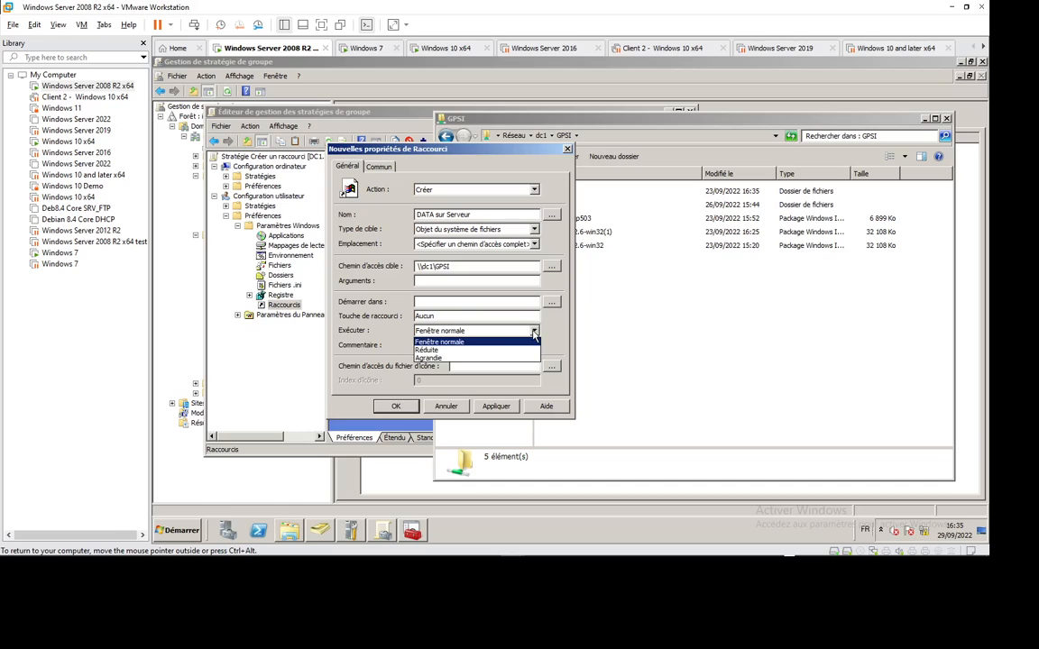
{"action": "left_click", "coordinate": [483, 344]}
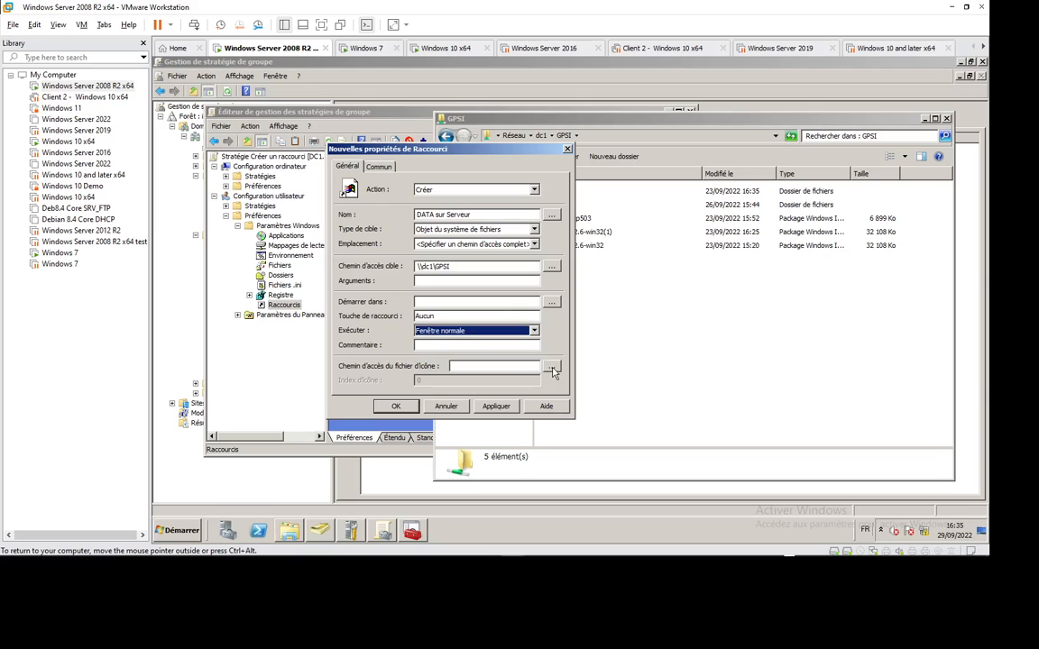
{"action": "left_click", "coordinate": [552, 369]}
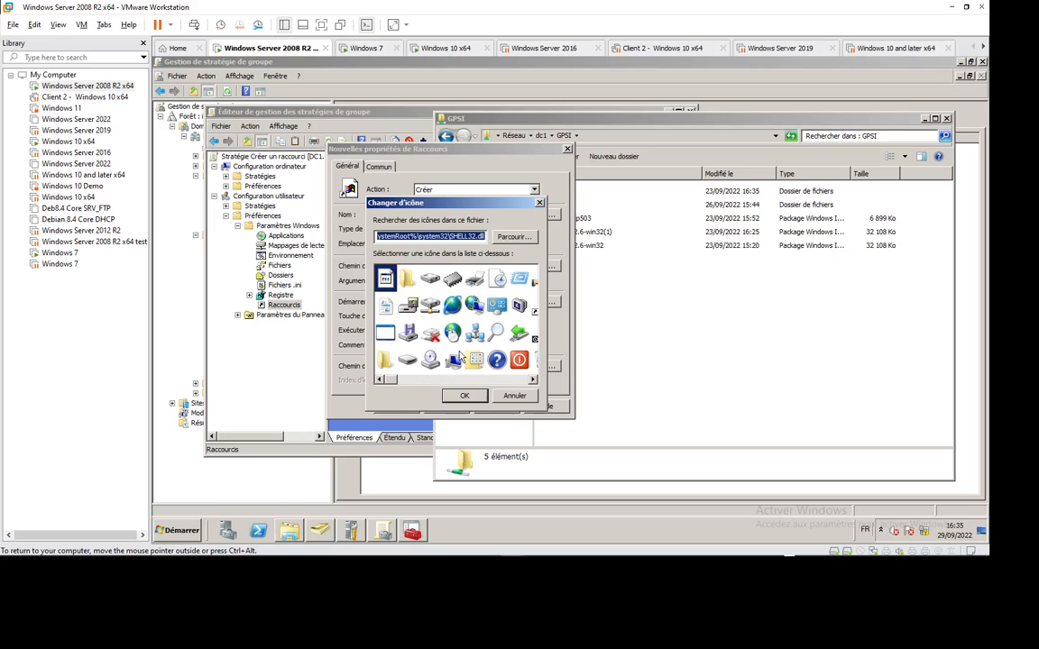
Step: Scroll the Changer d'icône grid and select the SHELL32.dll network drive icon, index 9
{"action": "mouse_move", "coordinate": [389, 379]}
{"action": "left_mouse_down"}
{"action": "mouse_move", "coordinate": [528, 379]}
{"action": "mouse_move", "coordinate": [390, 368]}
{"action": "left_mouse_up"}
{"action": "left_click", "coordinate": [533, 379]}
{"action": "left_click", "coordinate": [533, 380]}
{"action": "left_click", "coordinate": [533, 379]}
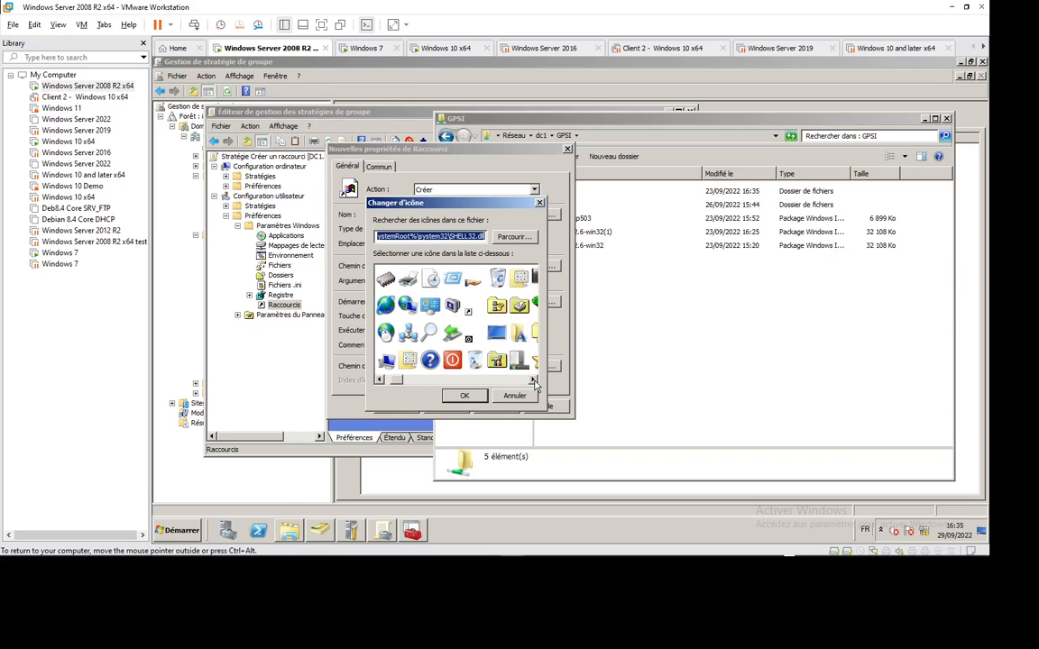
{"action": "left_click", "coordinate": [533, 380]}
{"action": "left_click", "coordinate": [533, 379]}
{"action": "left_click", "coordinate": [532, 380]}
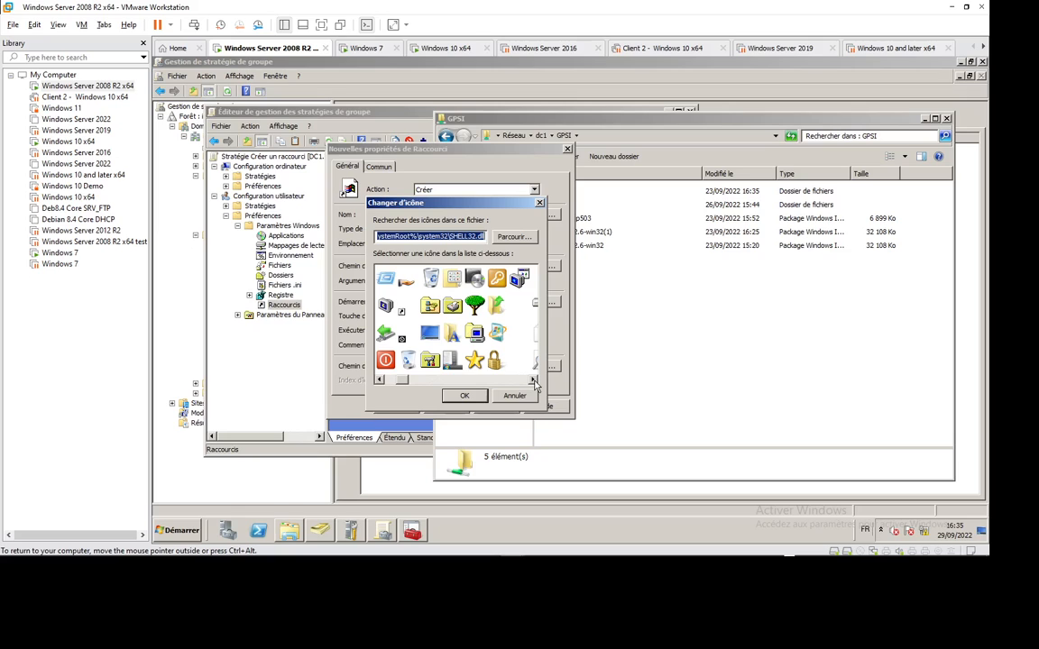
{"action": "left_click", "coordinate": [533, 380]}
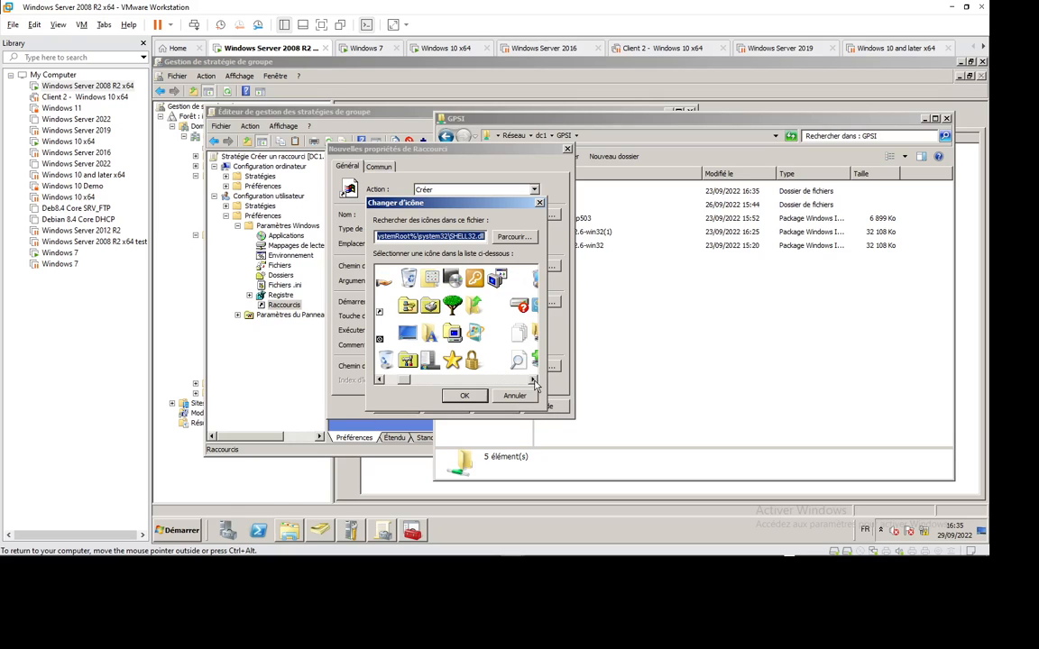
{"action": "left_click", "coordinate": [533, 379]}
{"action": "left_click", "coordinate": [533, 380]}
{"action": "left_click", "coordinate": [532, 380]}
{"action": "left_click", "coordinate": [533, 380]}
{"action": "left_click", "coordinate": [533, 380]}
{"action": "left_click", "coordinate": [533, 379]}
{"action": "left_click", "coordinate": [533, 380]}
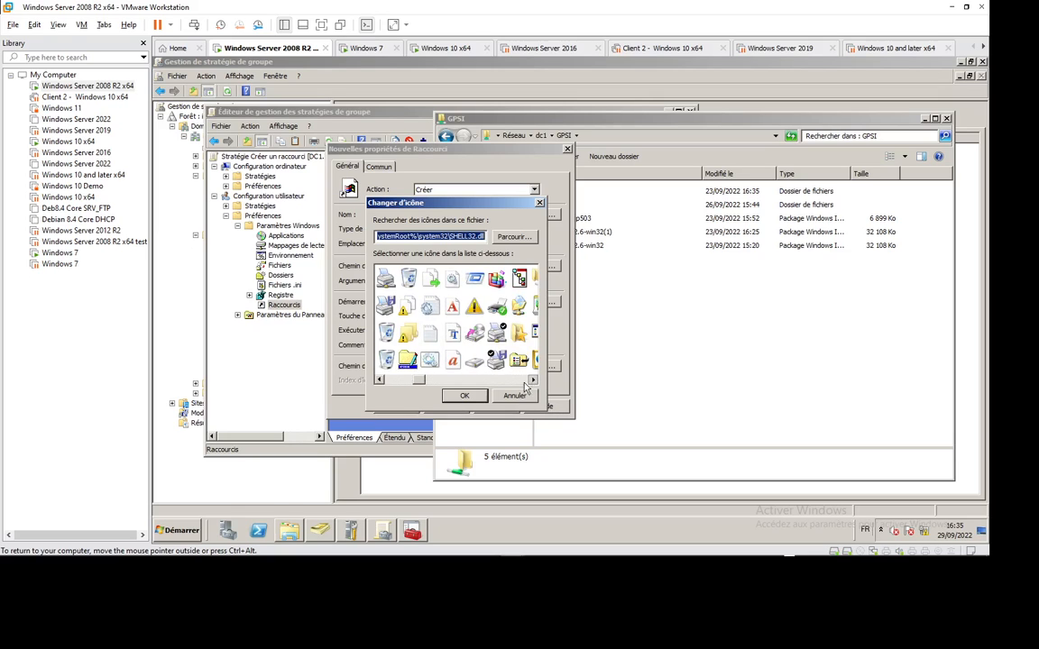
{"action": "left_click_drag", "start_coordinate": [418, 382], "coordinate": [340, 382]}
{"action": "left_click_drag", "start_coordinate": [419, 380], "coordinate": [370, 375]}
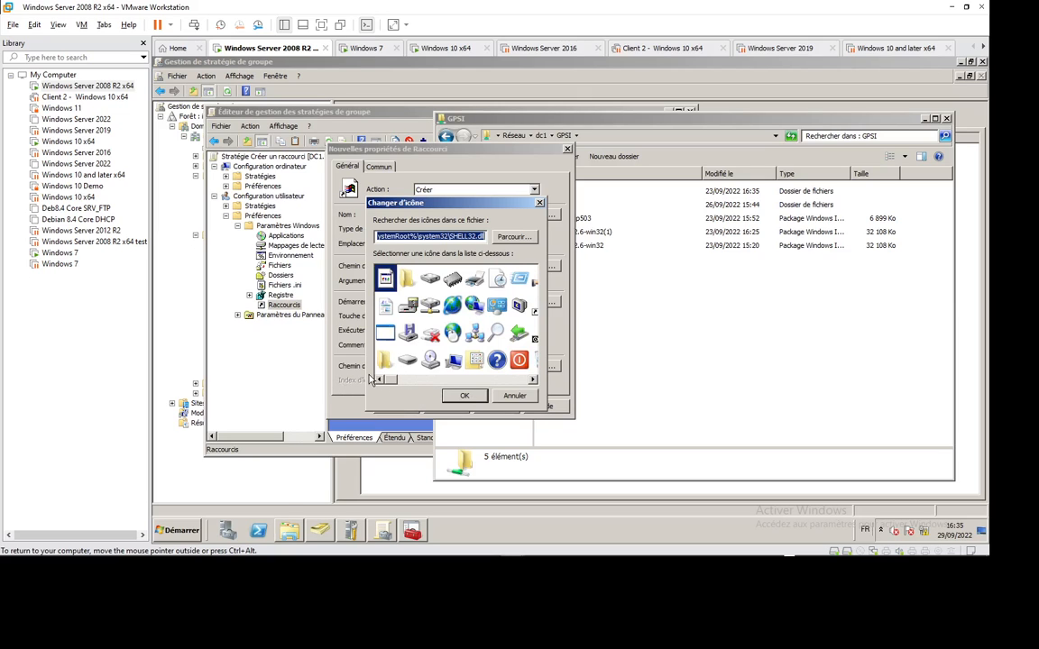
{"action": "left_click", "coordinate": [431, 308]}
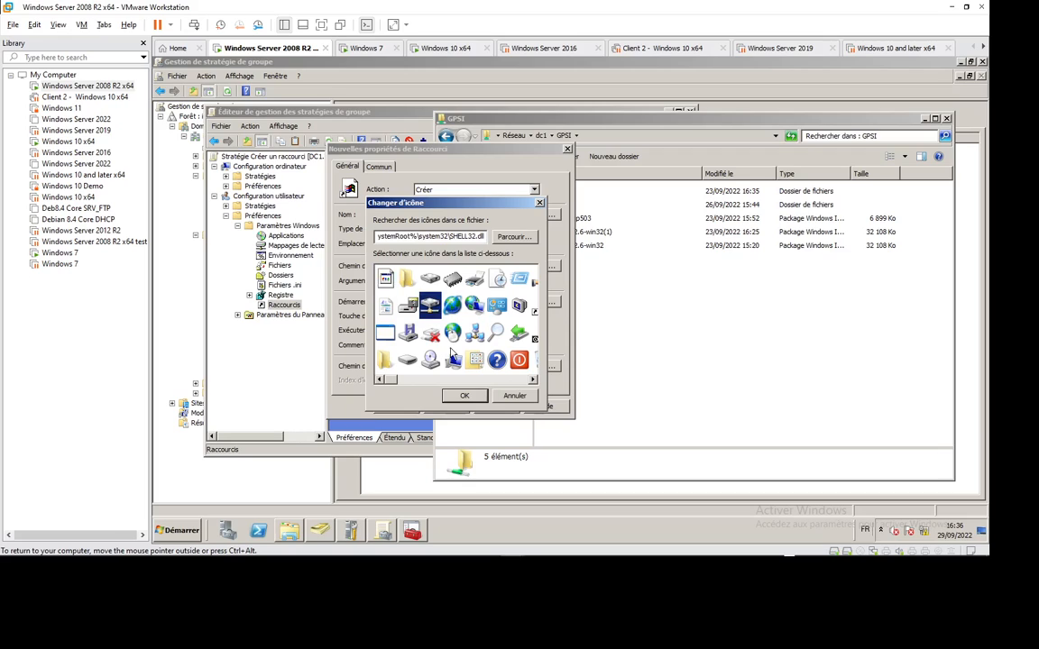
{"action": "left_click", "coordinate": [452, 333]}
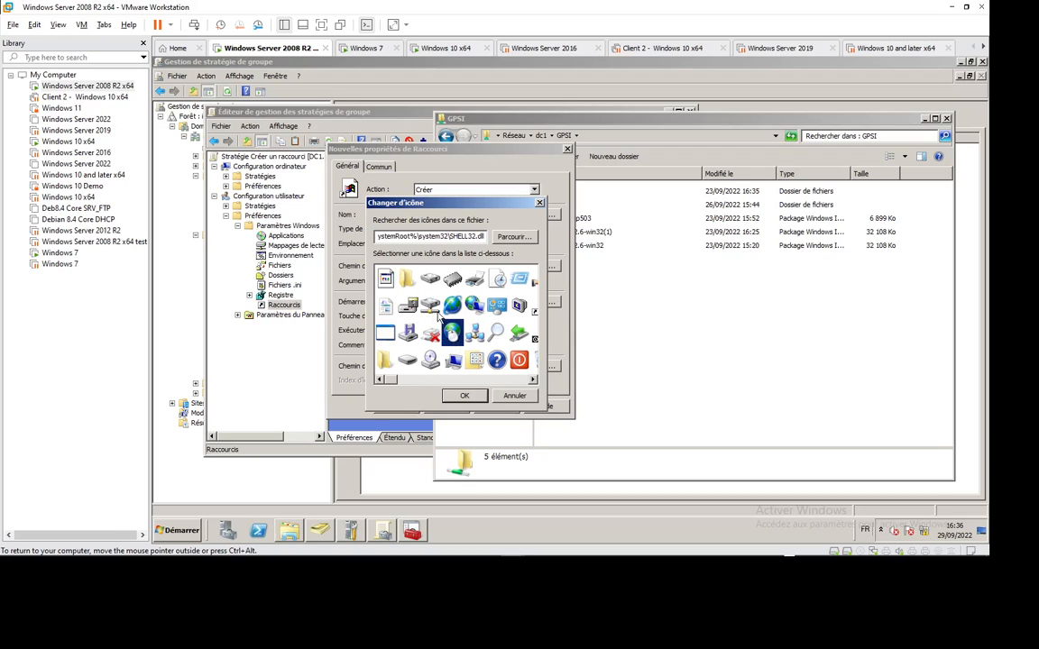
{"action": "left_click", "coordinate": [431, 308]}
Step: Confirm the icon, apply and save the shortcut item, then close the GPSI window and GPO editor
{"action": "left_click", "coordinate": [465, 398]}
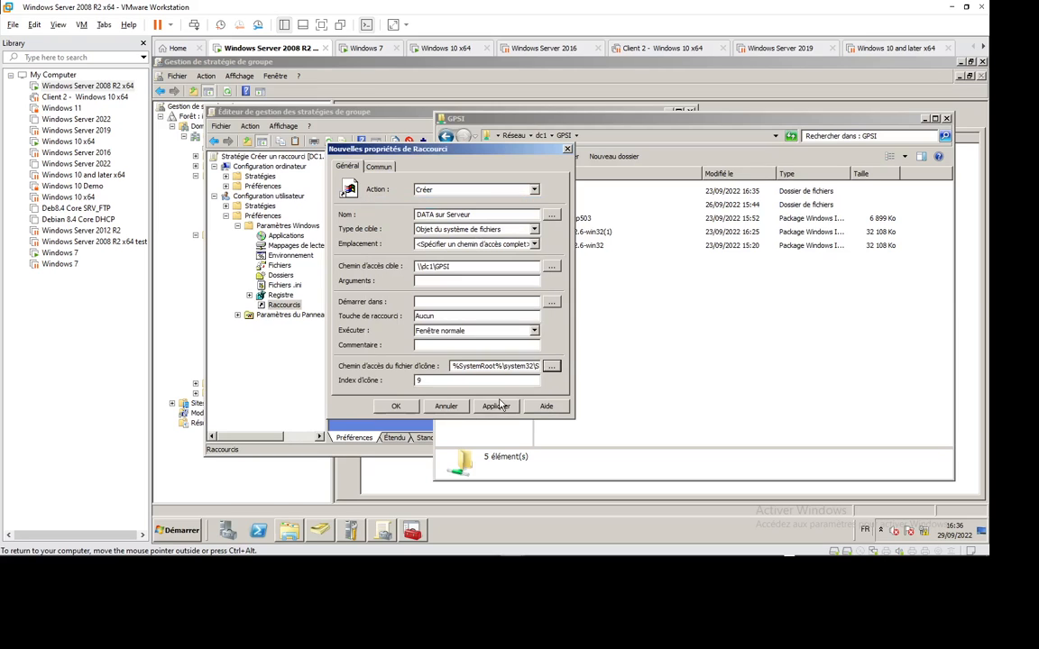
{"action": "left_click", "coordinate": [495, 405]}
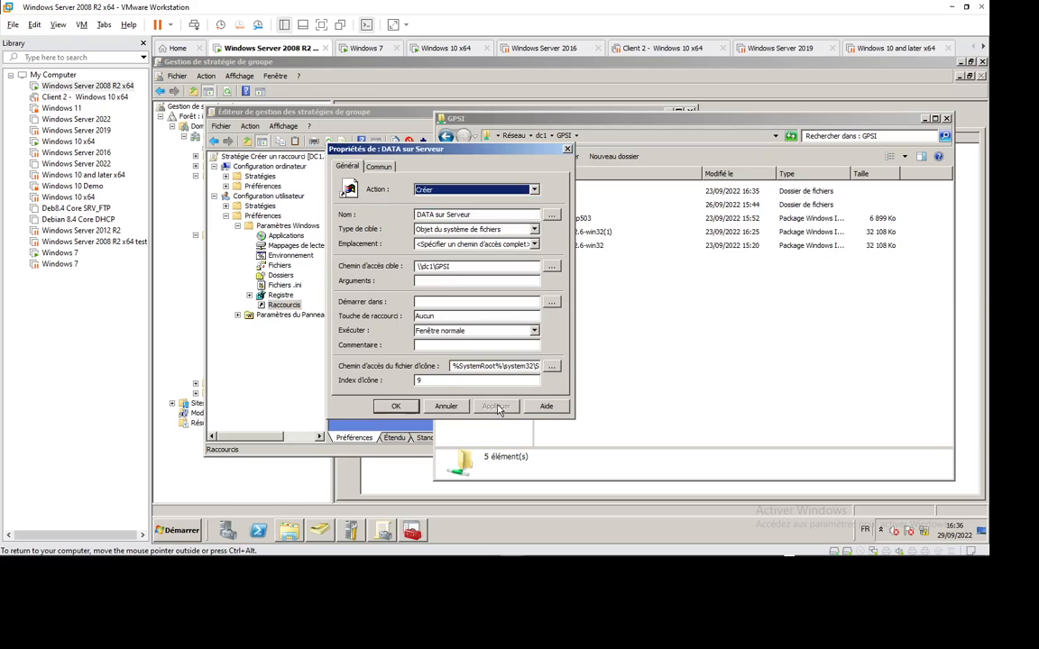
{"action": "left_click", "coordinate": [395, 405]}
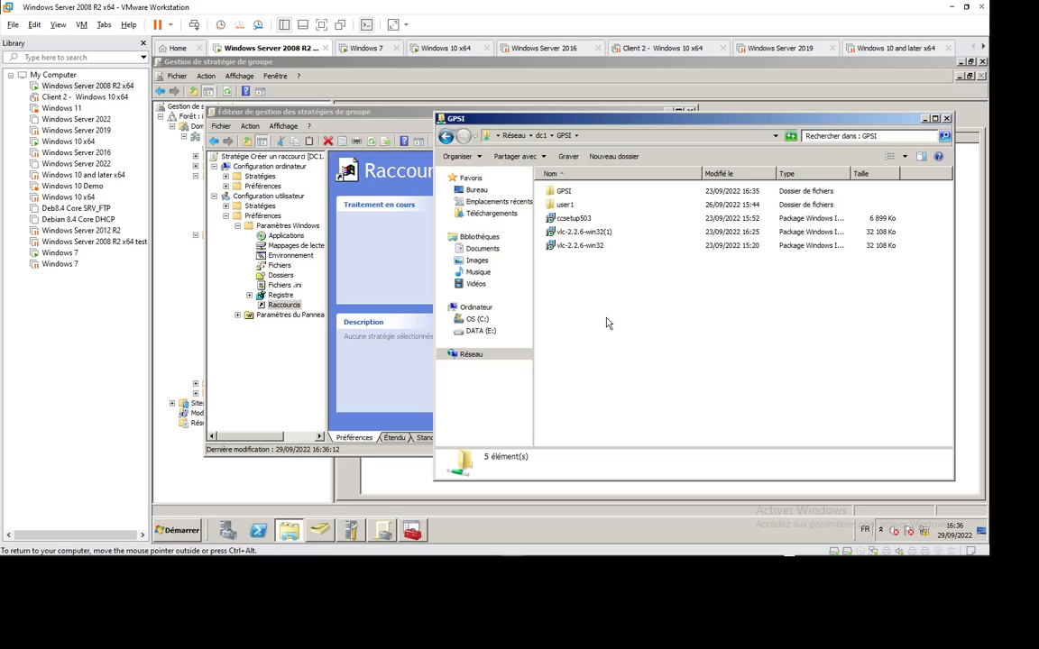
{"action": "left_click", "coordinate": [947, 118]}
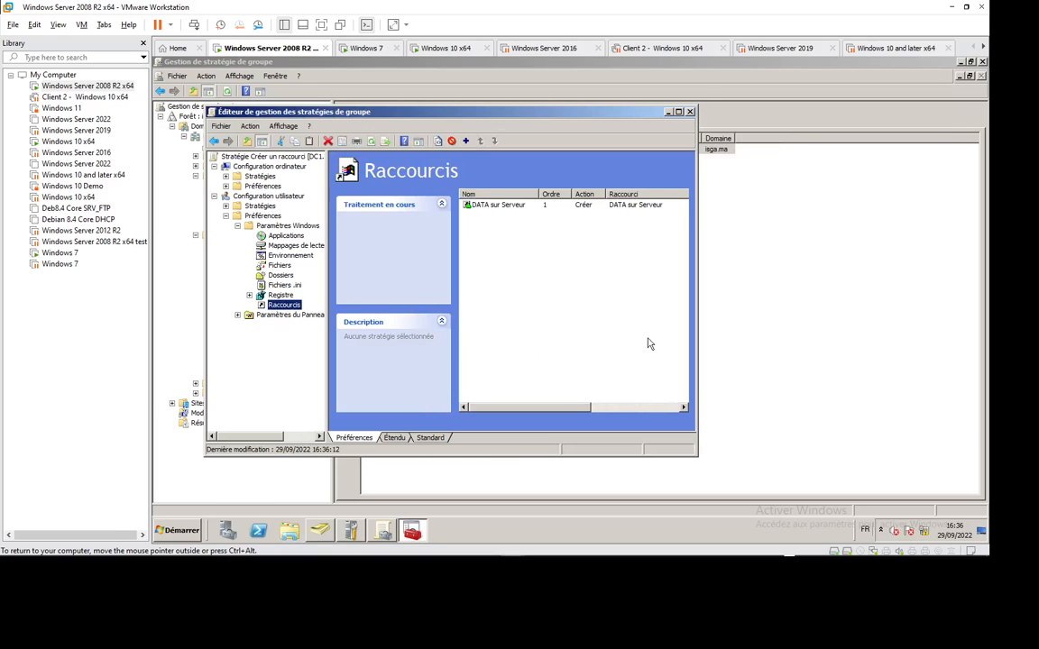
{"action": "left_click", "coordinate": [690, 112]}
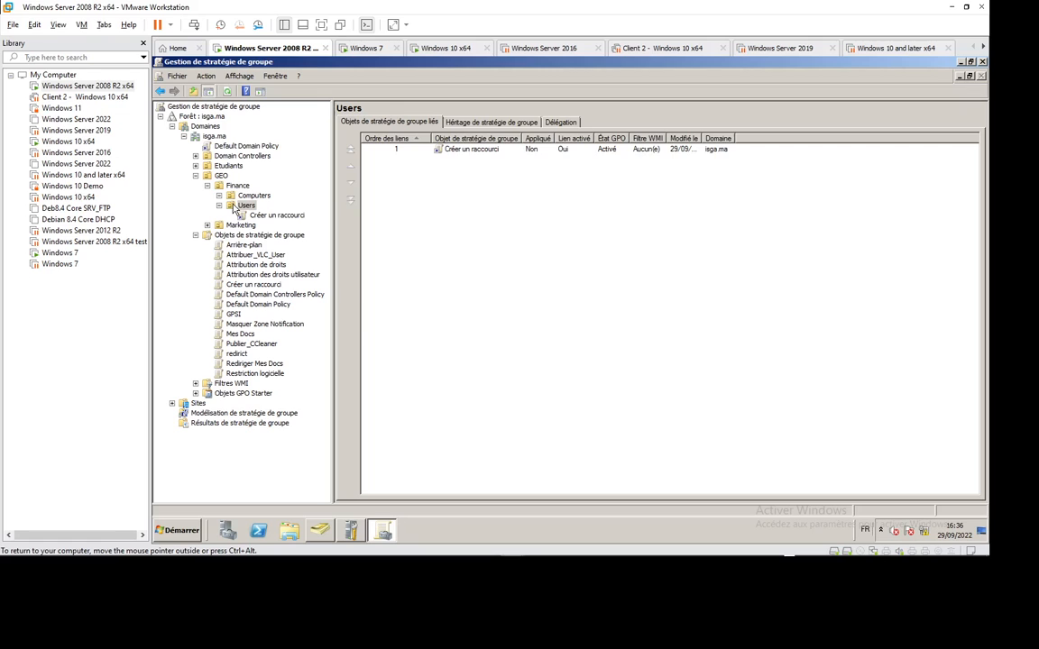
Step: Review the Finance Users in Active Directory, then switch to the Windows 7 client VM
{"action": "left_click", "coordinate": [320, 530]}
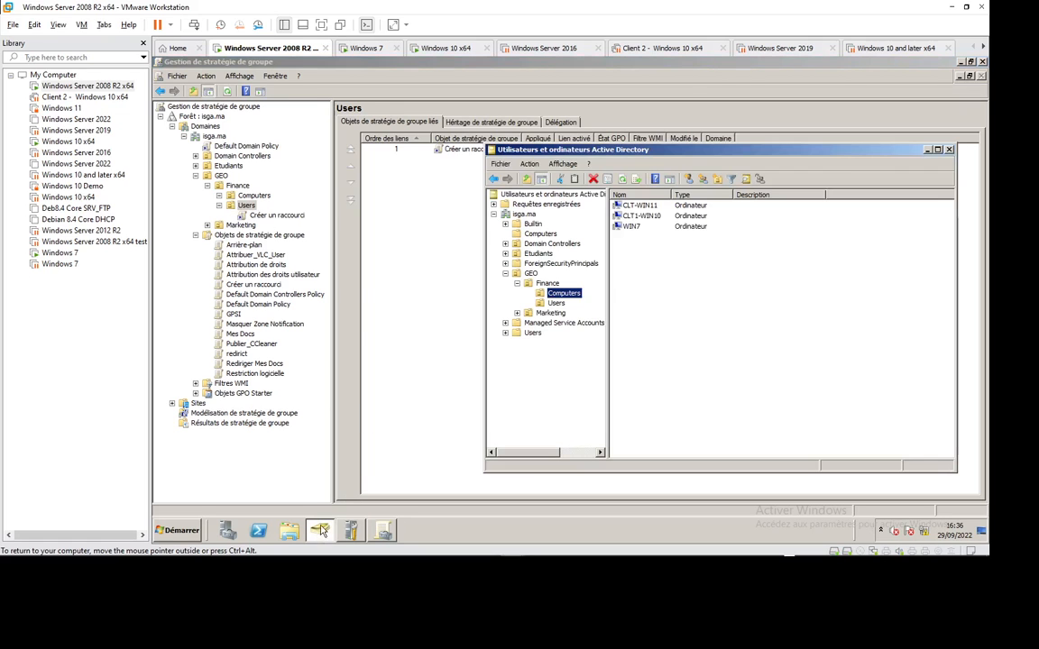
{"action": "left_click", "coordinate": [555, 303]}
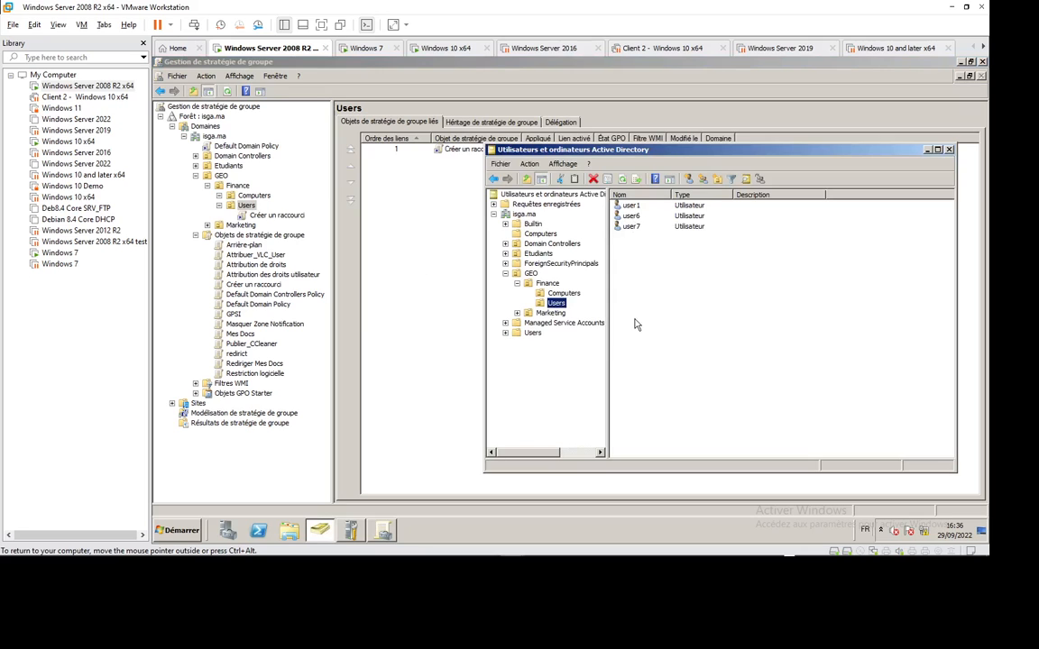
{"action": "left_click", "coordinate": [365, 47]}
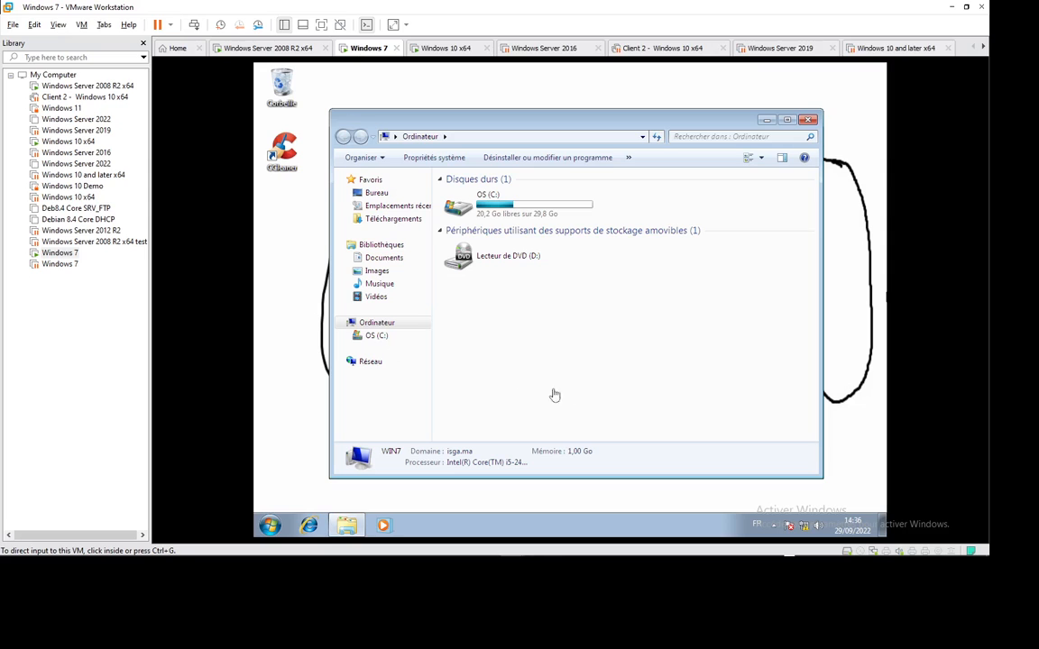
Step: On the Windows 7 client, run gpupdate /force from a command prompt, then run it again
{"action": "left_click", "coordinate": [448, 50]}
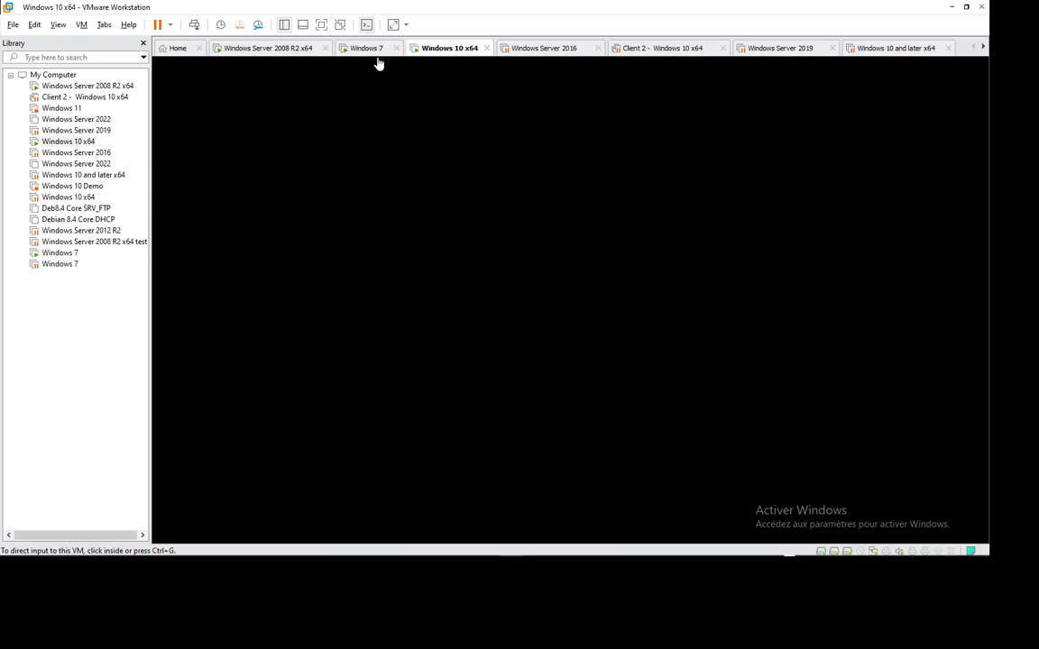
{"action": "left_click", "coordinate": [371, 50]}
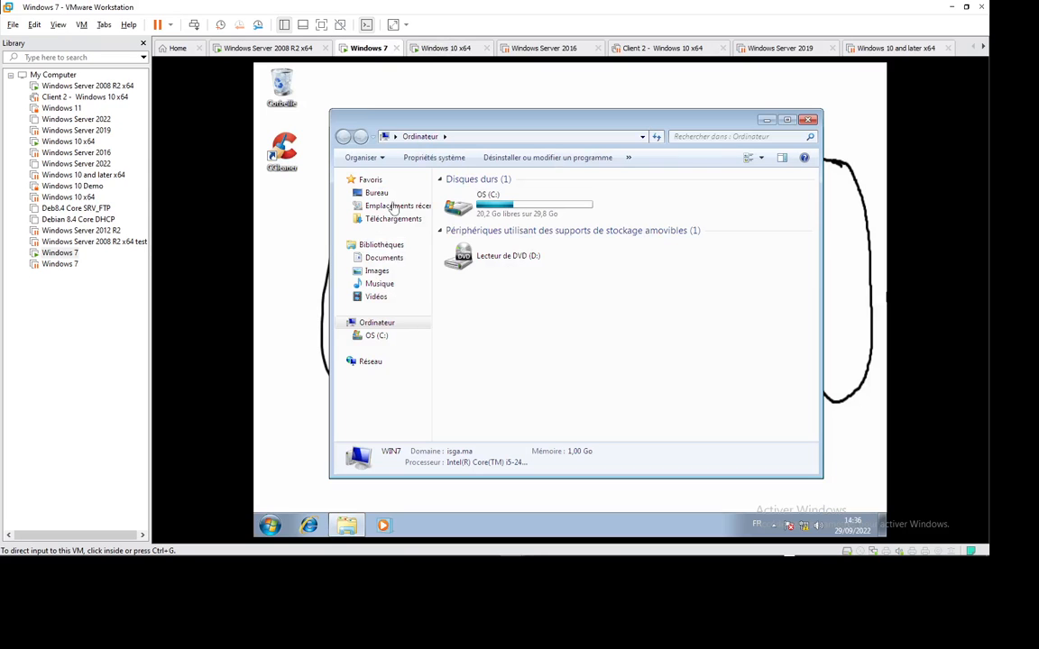
{"action": "left_click", "coordinate": [270, 526]}
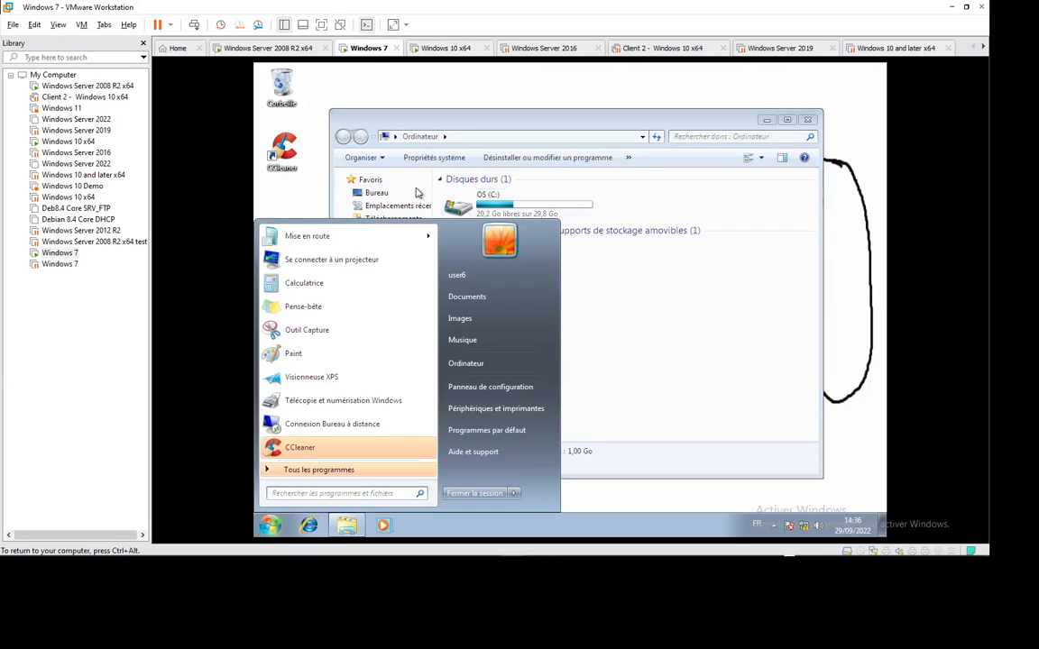
{"action": "left_click", "coordinate": [622, 371]}
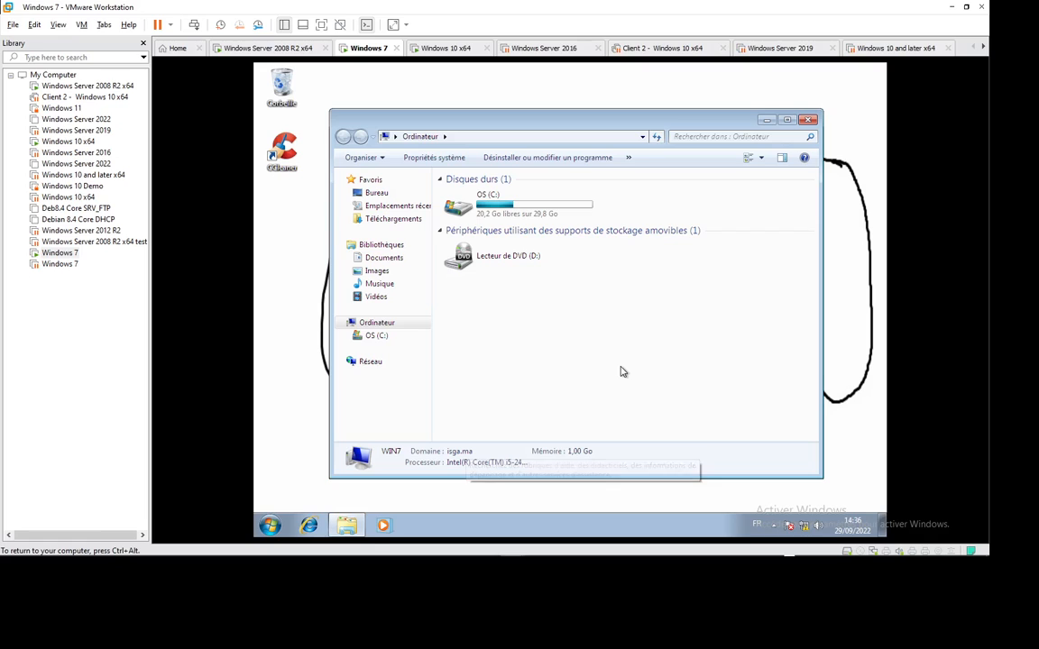
{"action": "key", "text": "super+r"}
{"action": "key", "text": "Return"}
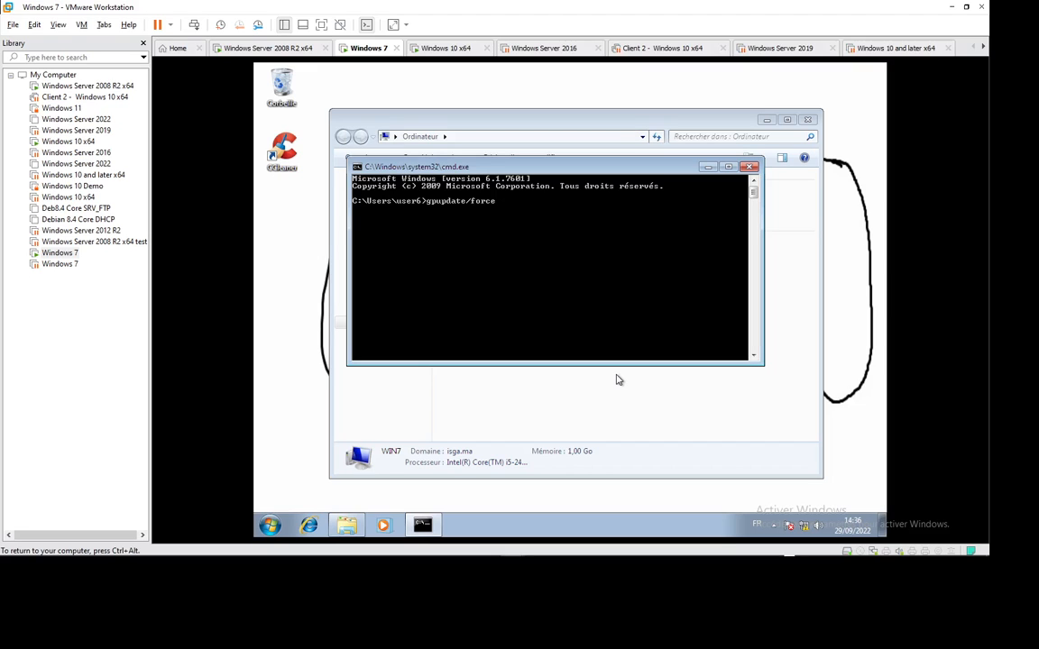
{"action": "key", "text": "Return"}
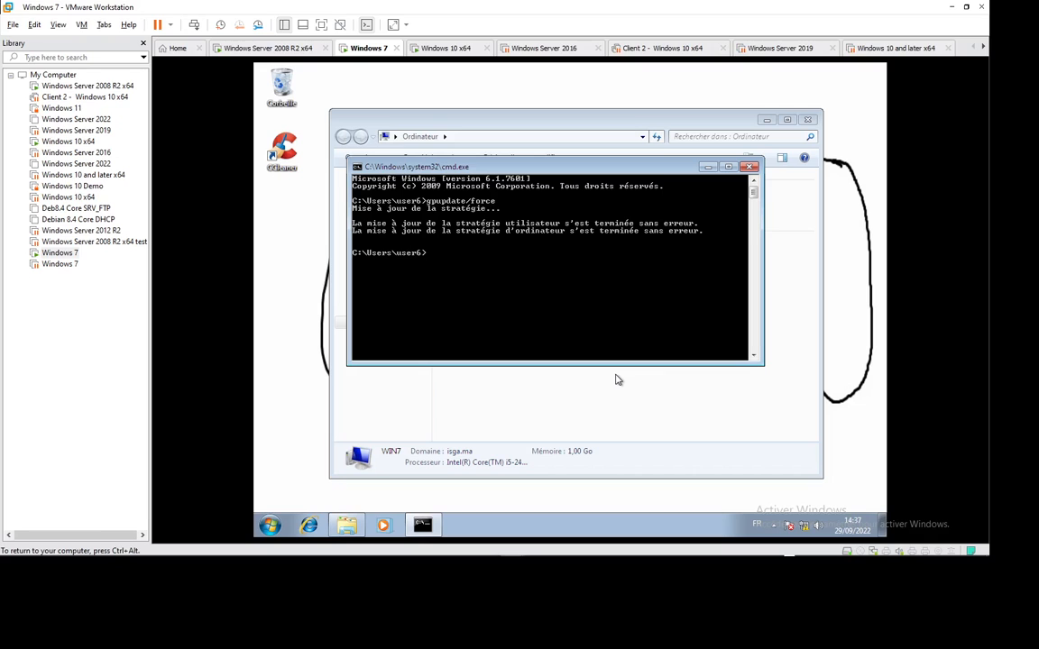
{"action": "key", "text": "Up"}
{"action": "key", "text": "Return"}
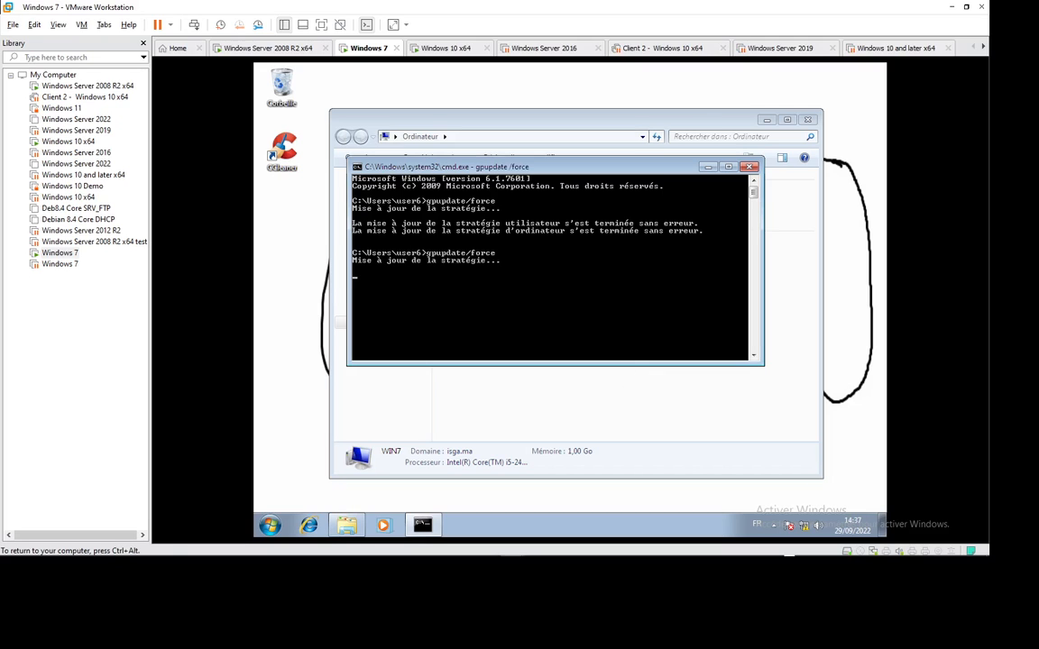
Step: On the Server 2008 R2 machine, open the Créer un raccourci GPO for editing
{"action": "left_click", "coordinate": [270, 50]}
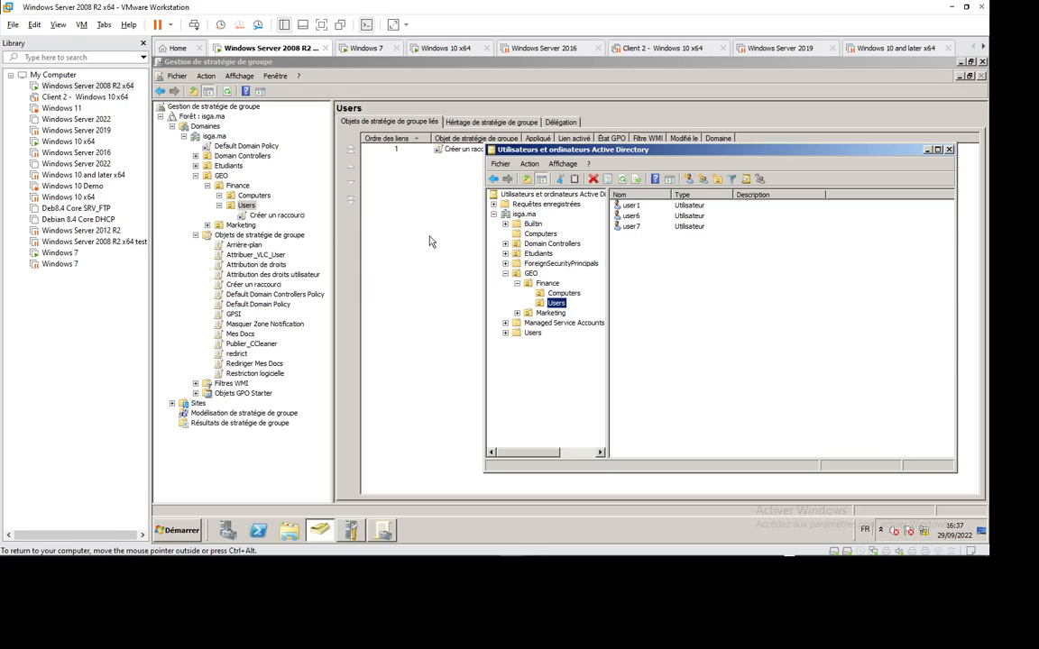
{"action": "left_click", "coordinate": [386, 531]}
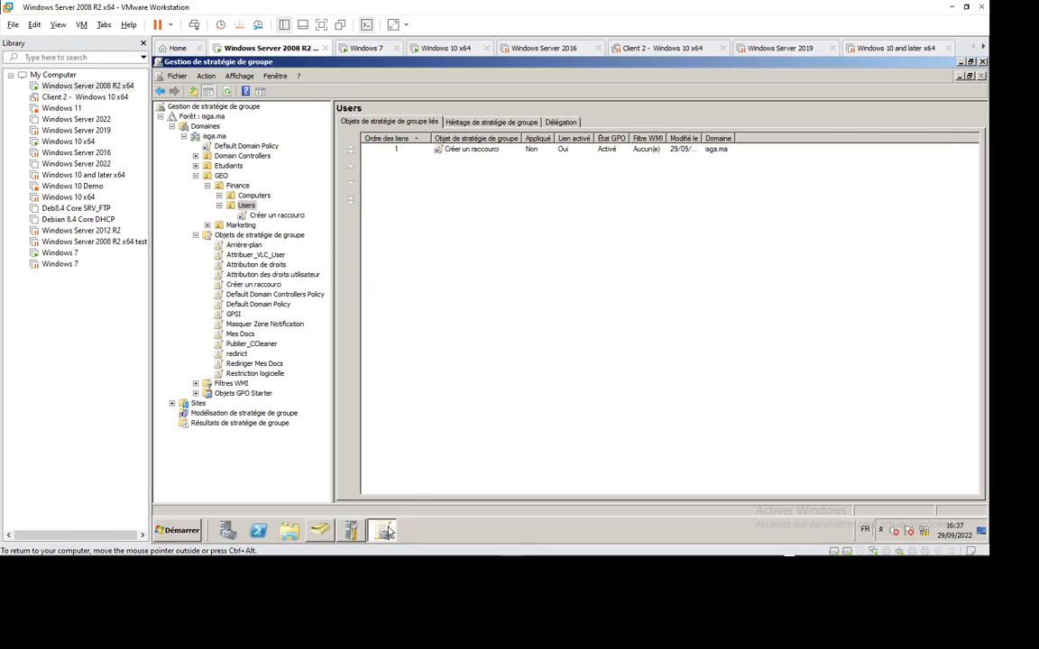
{"action": "right_click", "coordinate": [480, 149]}
{"action": "left_click", "coordinate": [502, 156]}
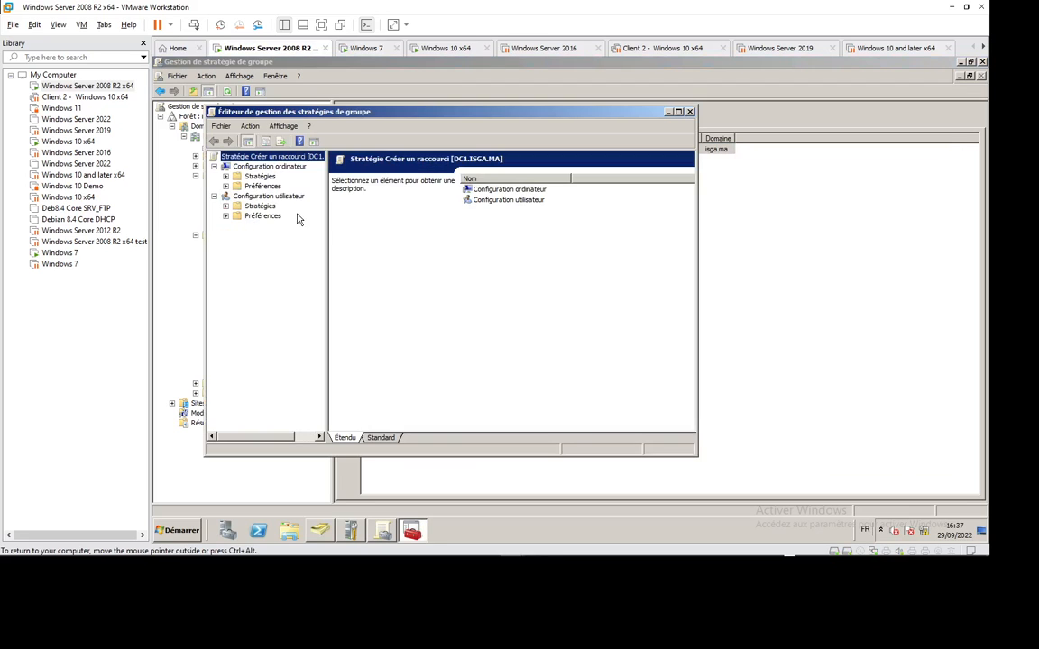
Step: Show the user Préférences Raccourcis list and bring up the DATA sur Serveur item's actions
{"action": "left_click", "coordinate": [225, 205]}
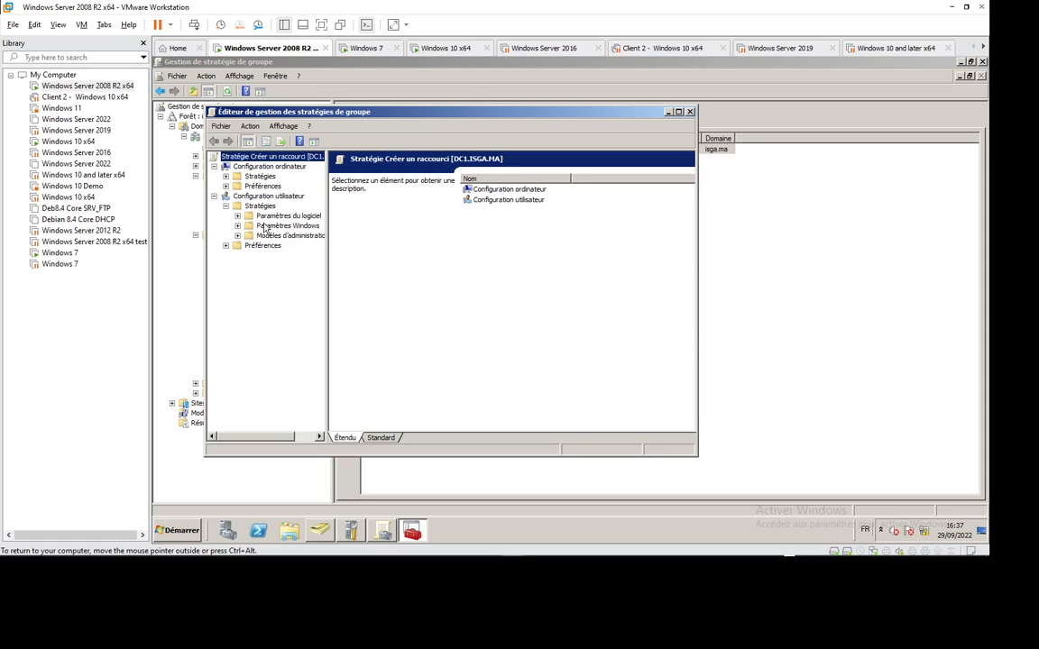
{"action": "left_click", "coordinate": [226, 245]}
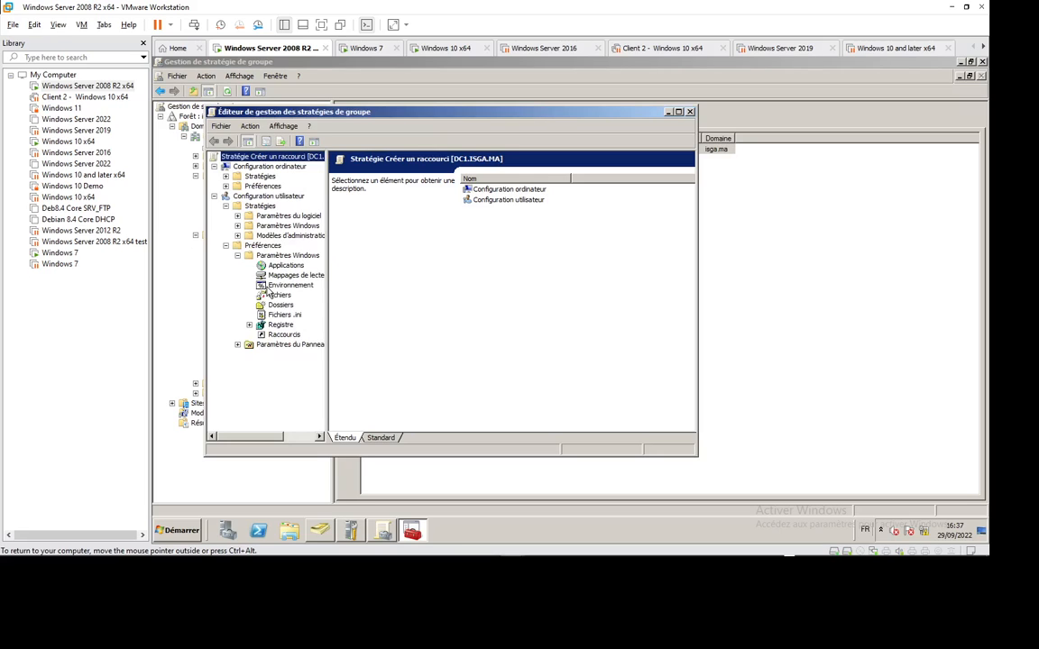
{"action": "left_click", "coordinate": [284, 335]}
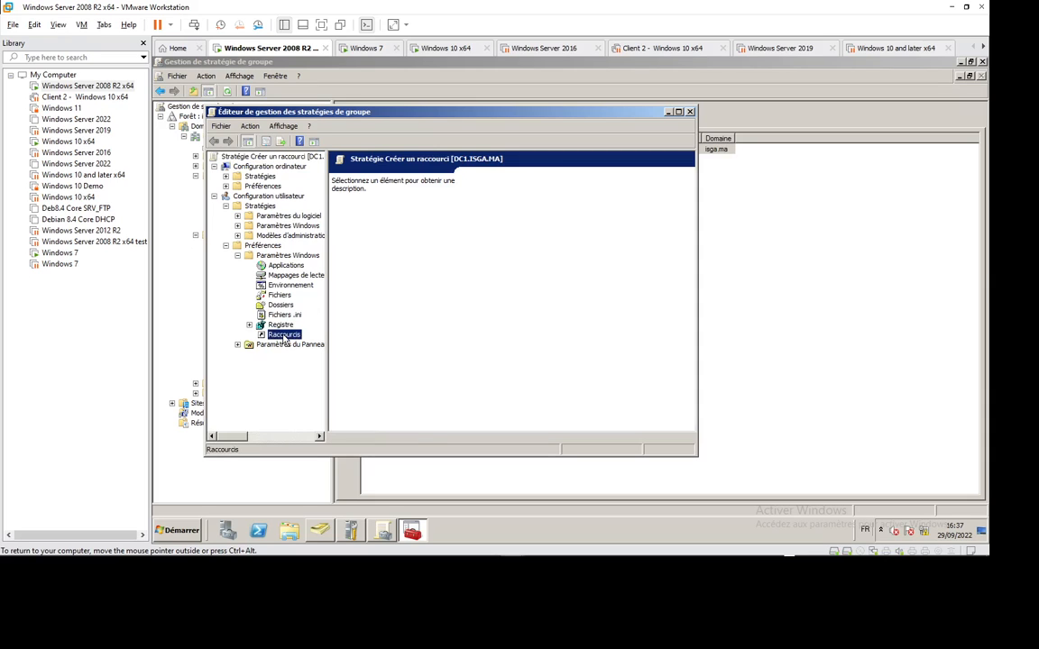
{"action": "right_click", "coordinate": [492, 209]}
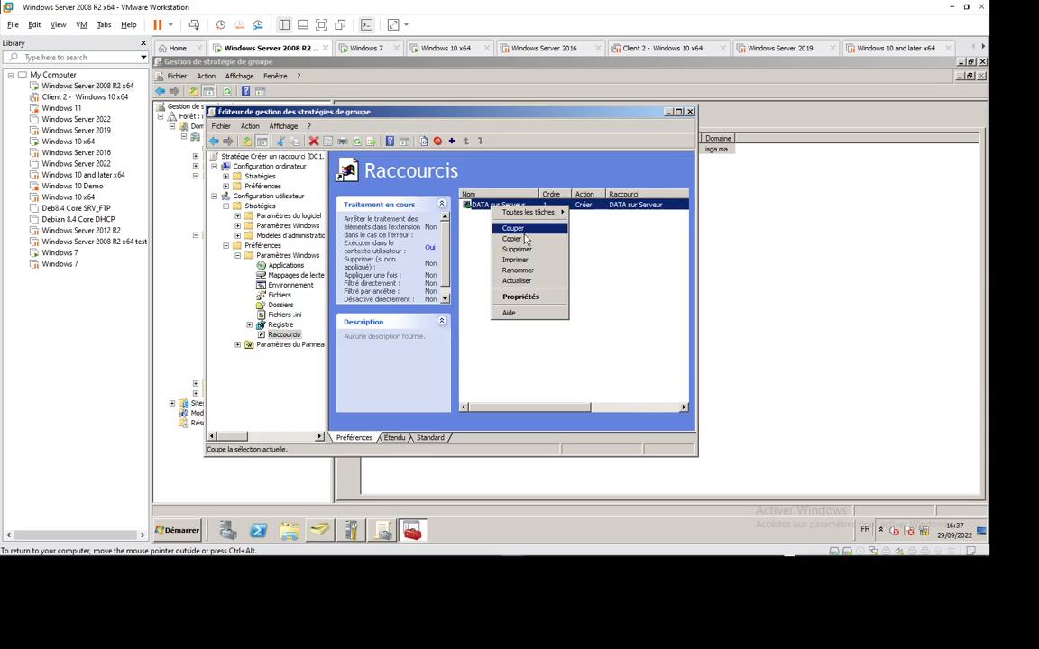
Step: Set the DATA Sur Serveur shortcut's Emplacement to Bureau, refill its Nom, and save
{"action": "left_click", "coordinate": [521, 296]}
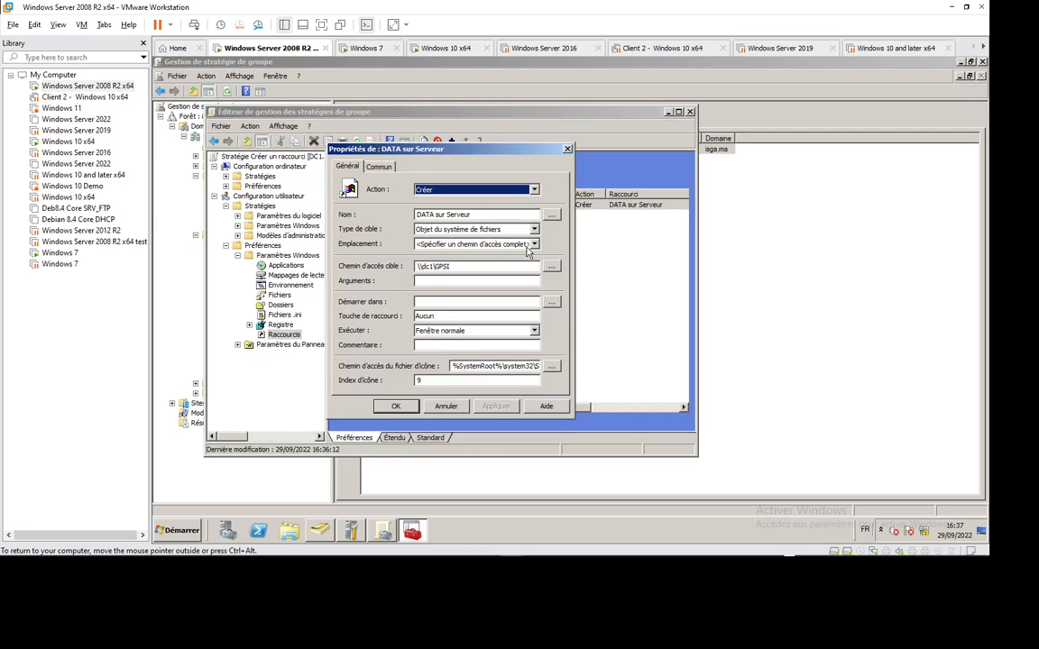
{"action": "left_click", "coordinate": [477, 244]}
{"action": "left_click", "coordinate": [468, 264]}
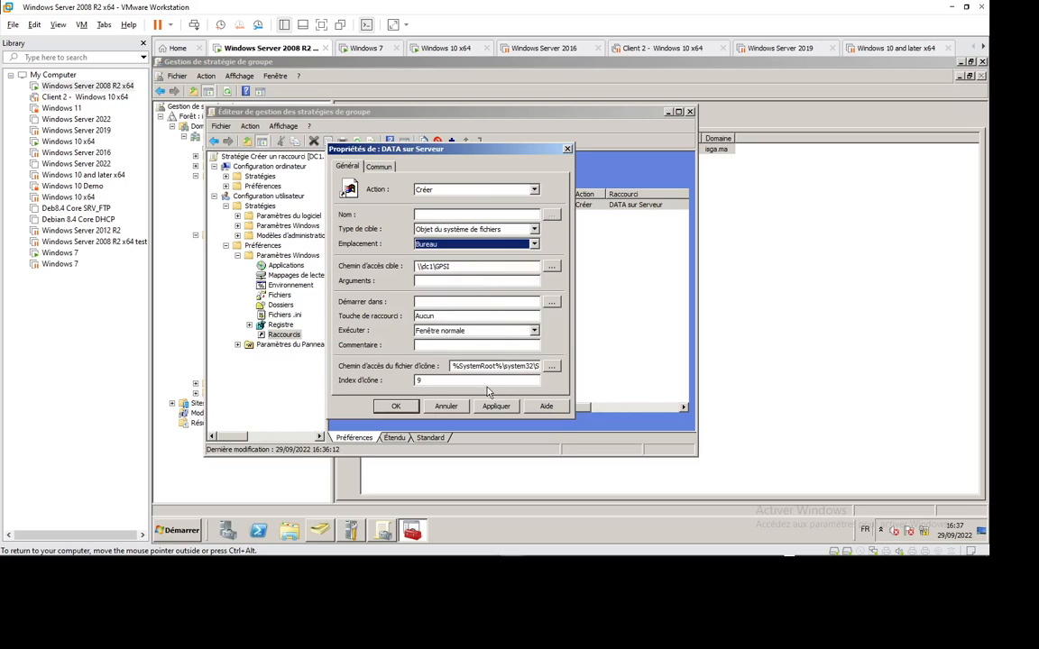
{"action": "left_click", "coordinate": [499, 408]}
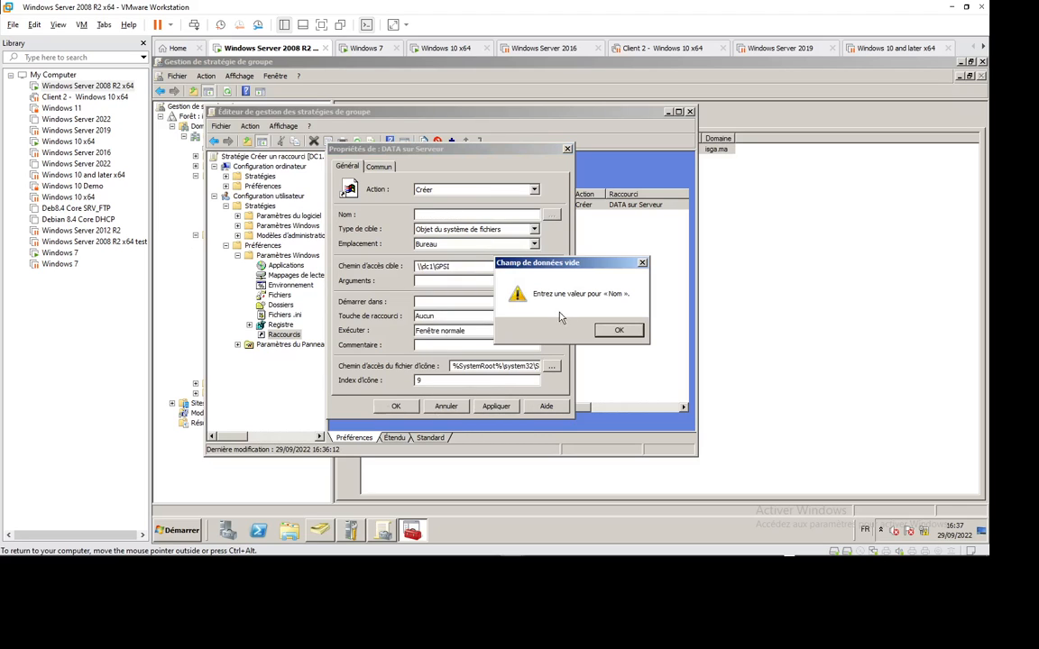
{"action": "left_click", "coordinate": [620, 330]}
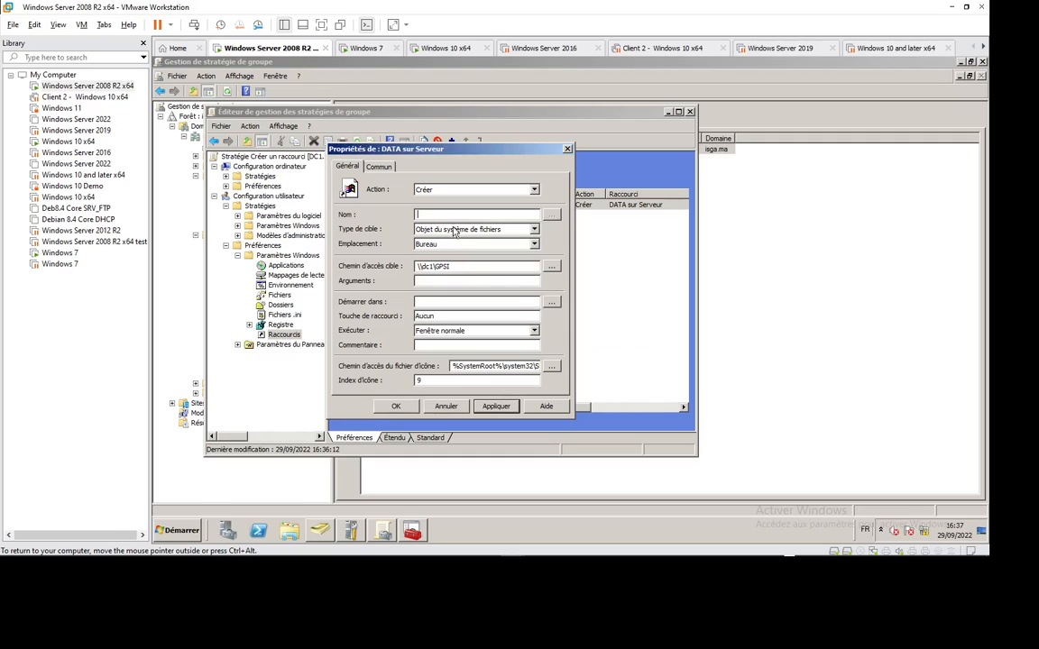
{"action": "type", "text": "DATA Sur Serveur"}
{"action": "left_click", "coordinate": [495, 406]}
{"action": "left_click", "coordinate": [414, 408]}
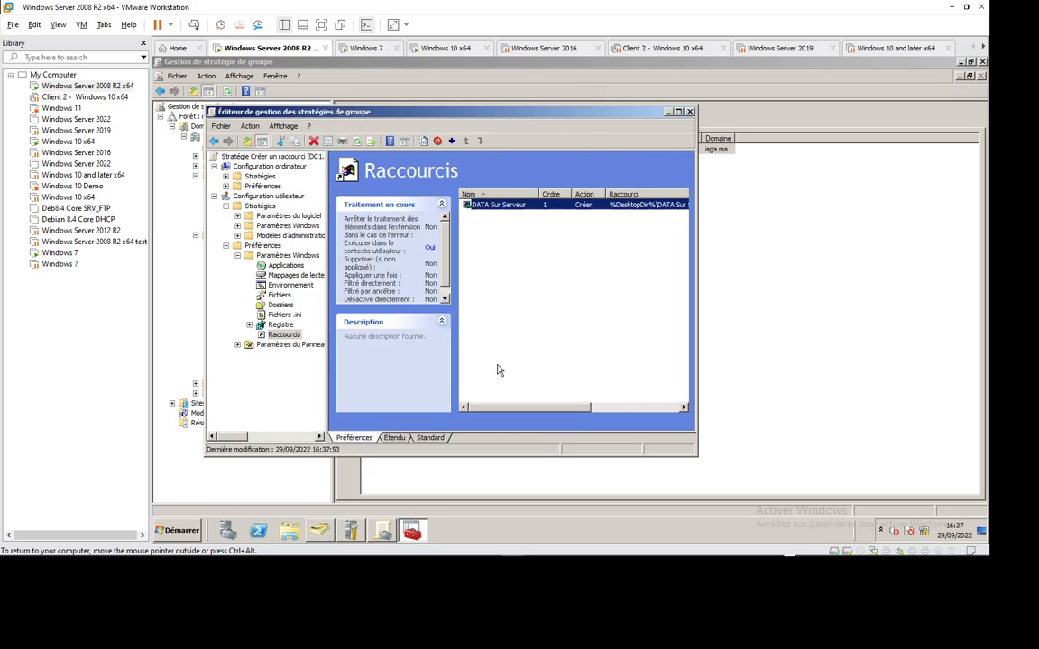
Step: Rerun gpupdate /force on Windows 7 and reveal the desktop to check for DATA Sur Serveur
{"action": "left_click", "coordinate": [366, 48]}
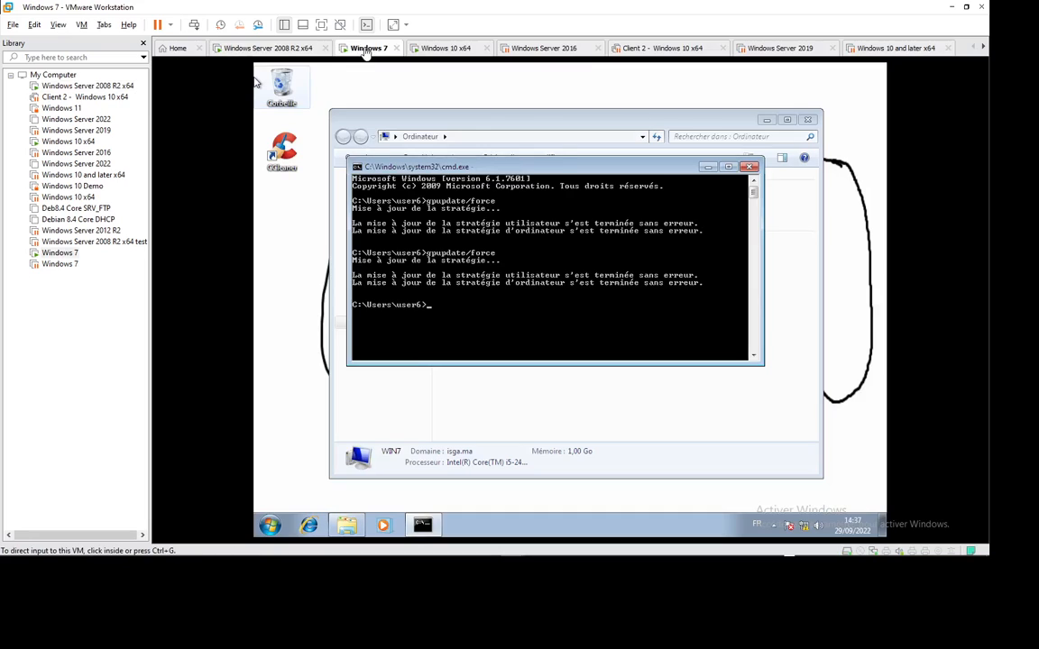
{"action": "key", "text": "Up"}
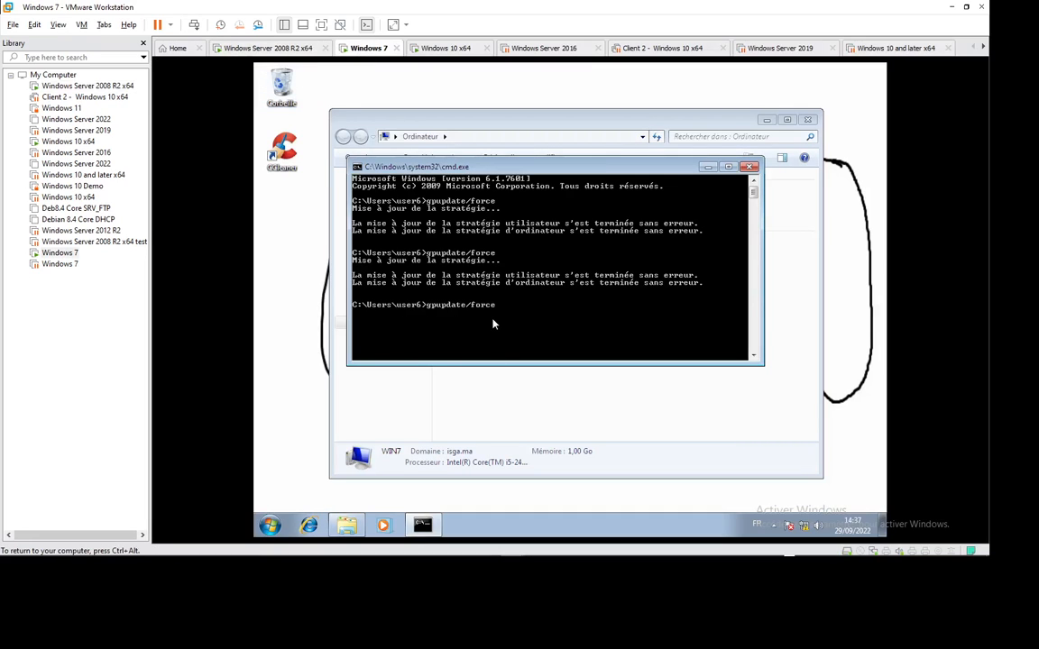
{"action": "key", "text": "Return"}
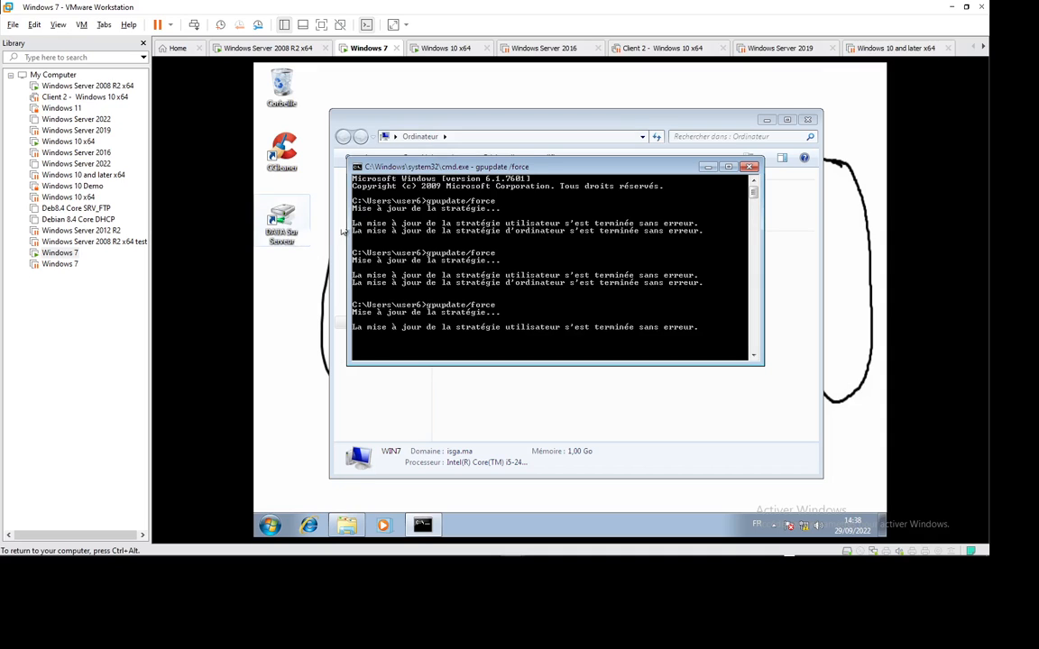
{"action": "left_click", "coordinate": [768, 122]}
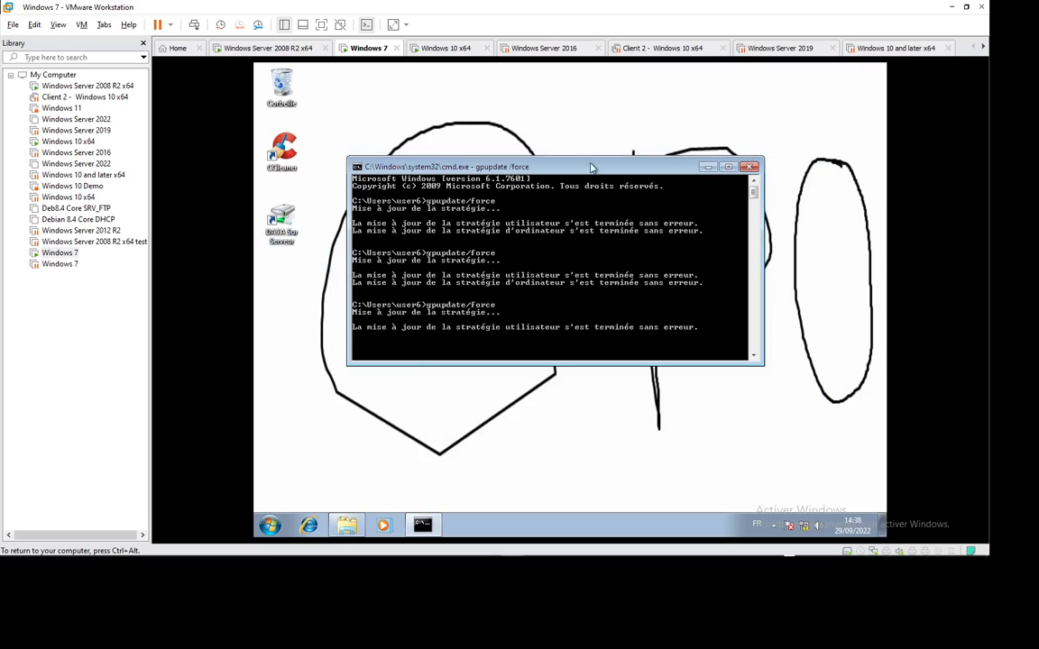
{"action": "right_click", "coordinate": [579, 116]}
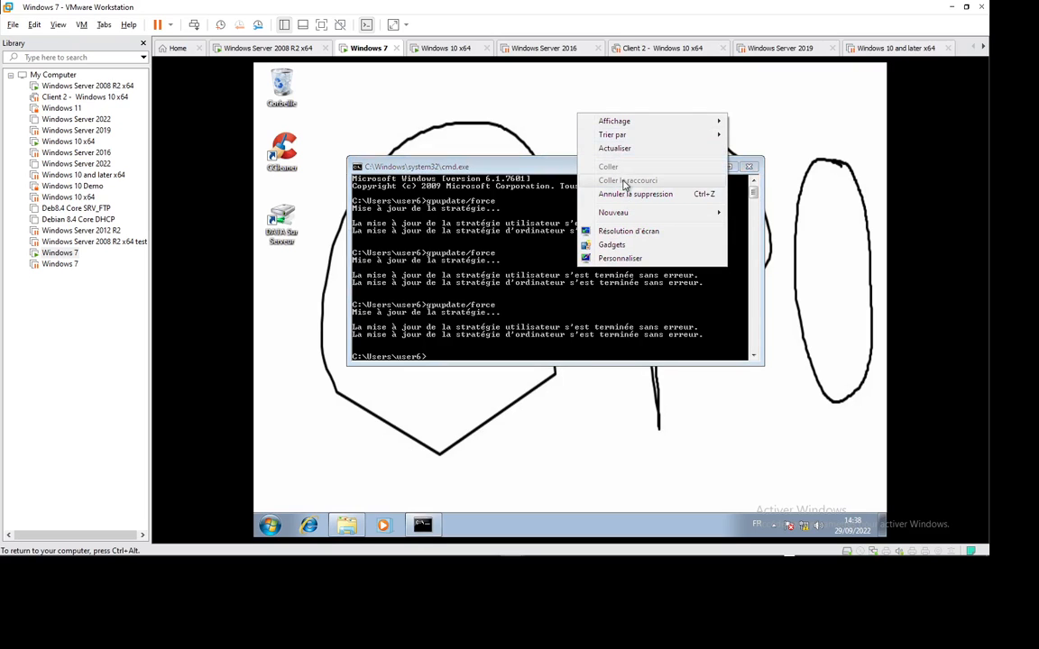
Step: Sign in to Windows 10 as user6 and close the RSoP console without saving
{"action": "left_click", "coordinate": [442, 48]}
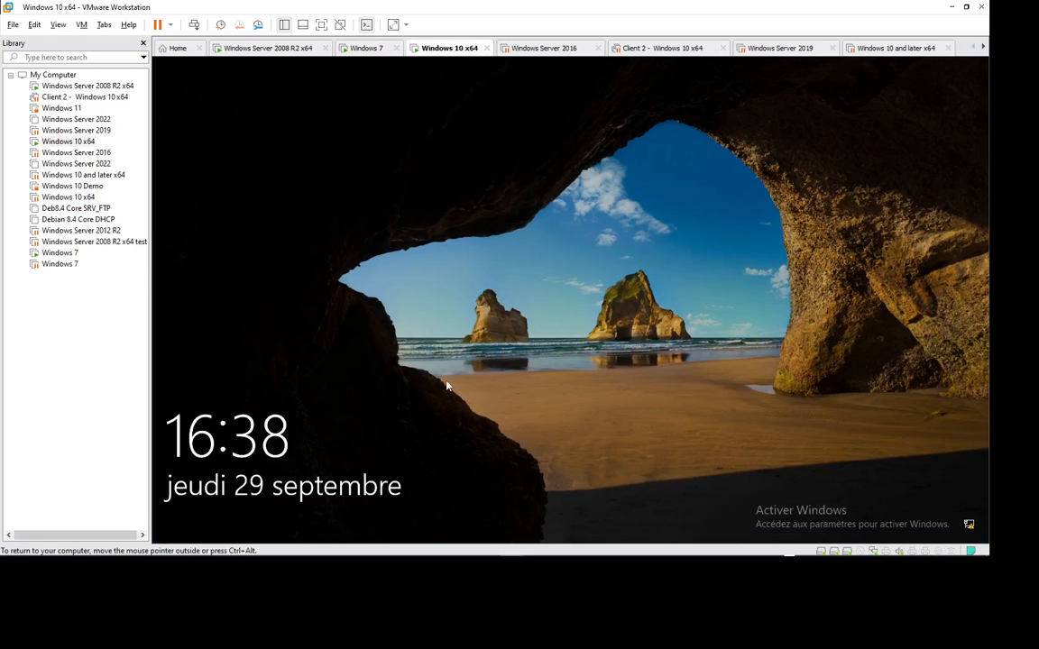
{"action": "left_click", "coordinate": [447, 386]}
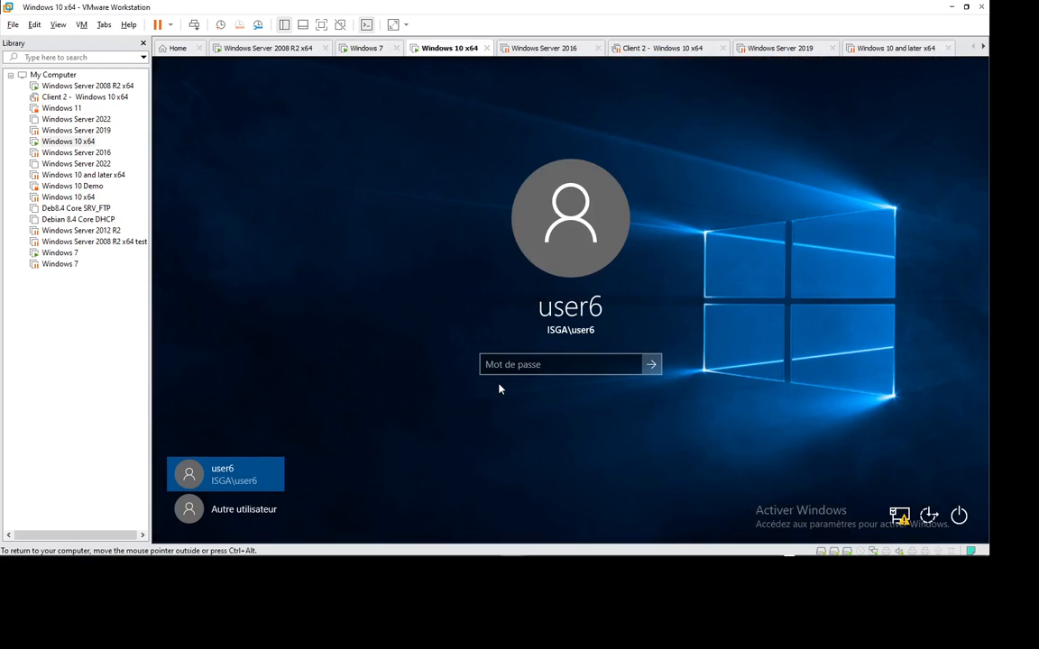
{"action": "type", "text": "P"}
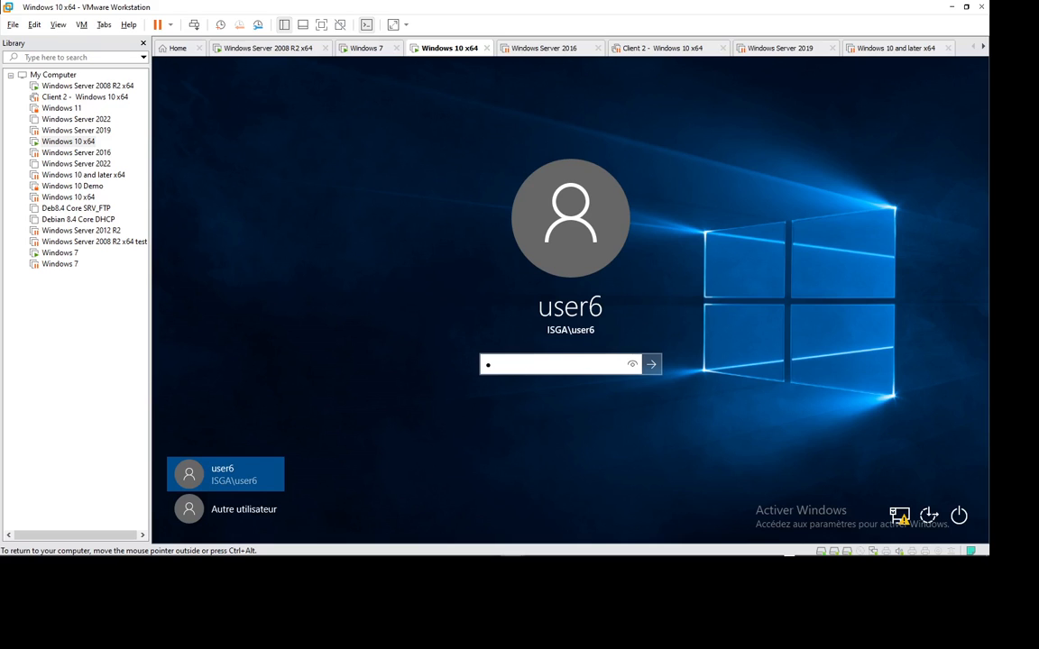
{"action": "type", "text": "@ssw0rd"}
{"action": "key", "text": "Return"}
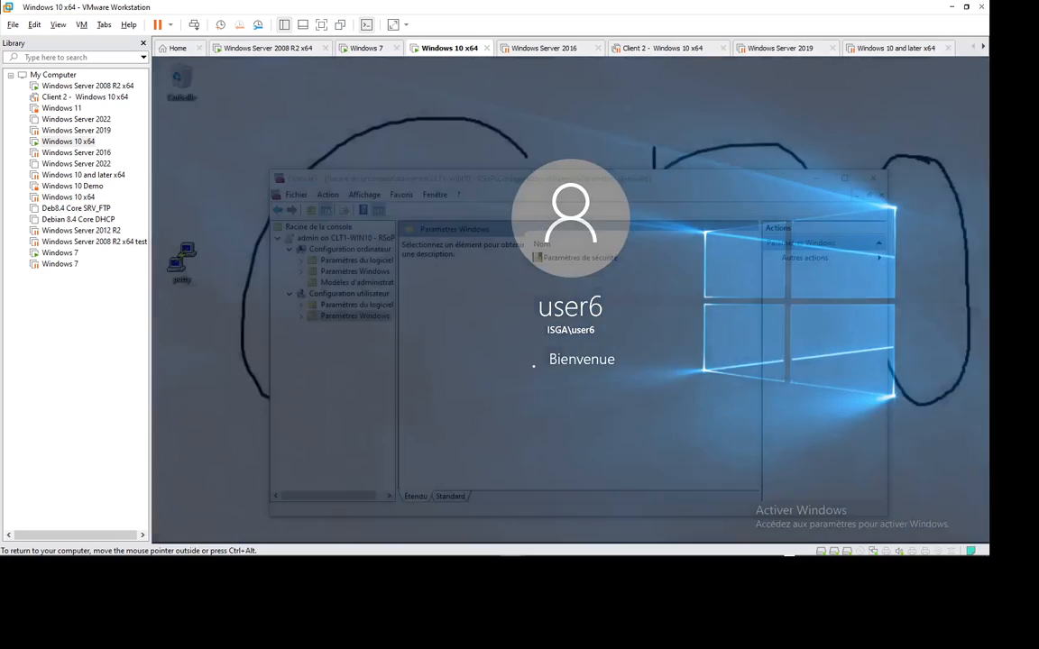
{"action": "left_click", "coordinate": [872, 181]}
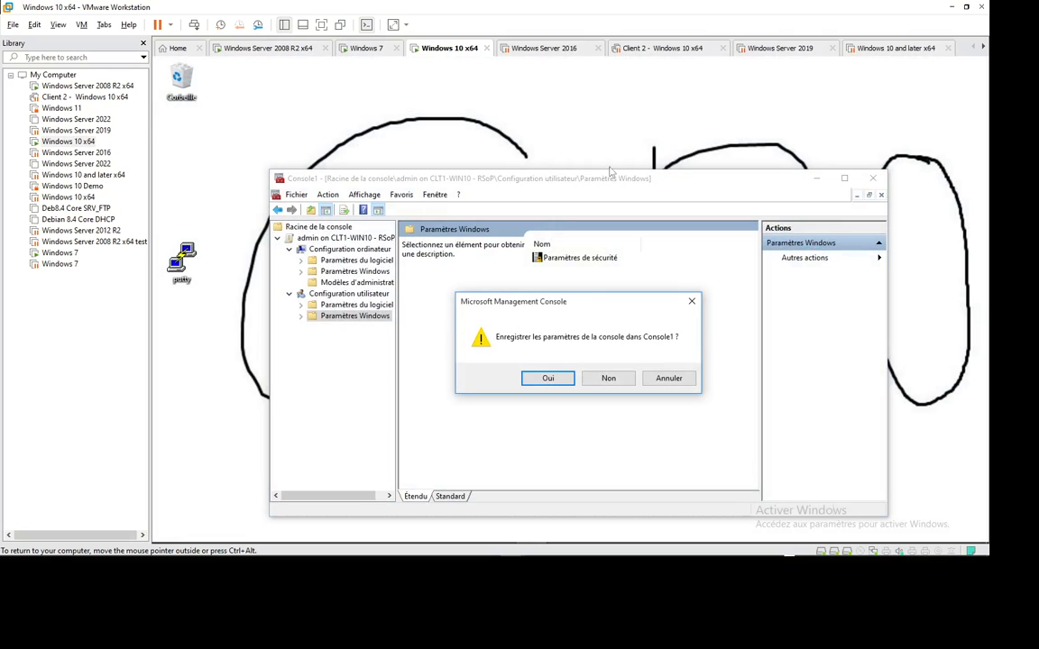
{"action": "left_click", "coordinate": [600, 379]}
Step: Review the Thèmes and Arrière-plan pages in Personnalisation settings, then close them
{"action": "right_click", "coordinate": [399, 130]}
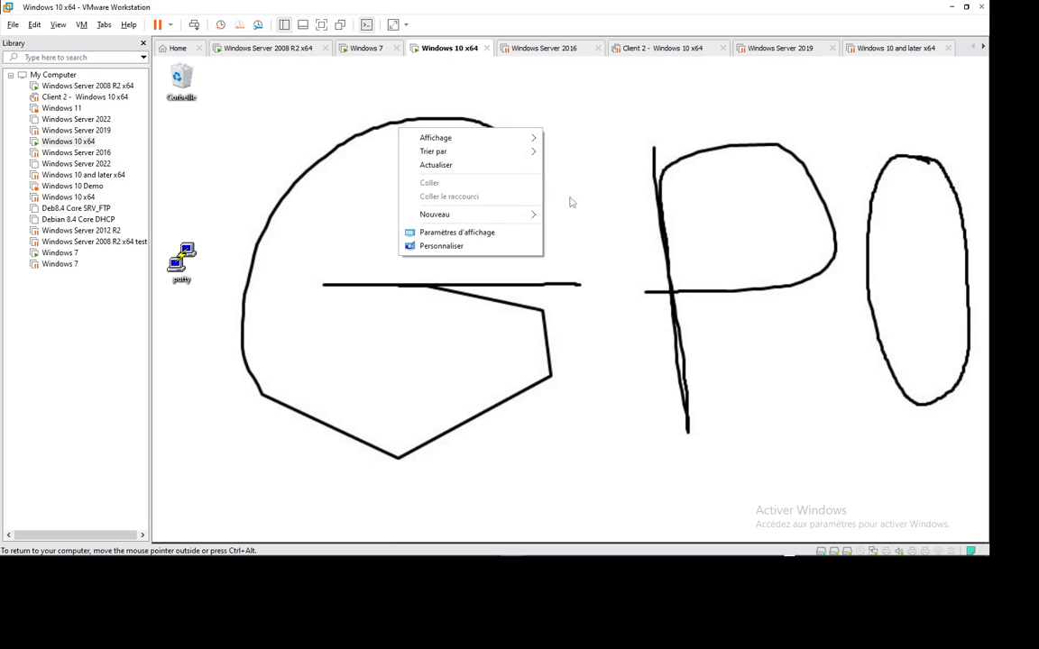
{"action": "left_click", "coordinate": [463, 248]}
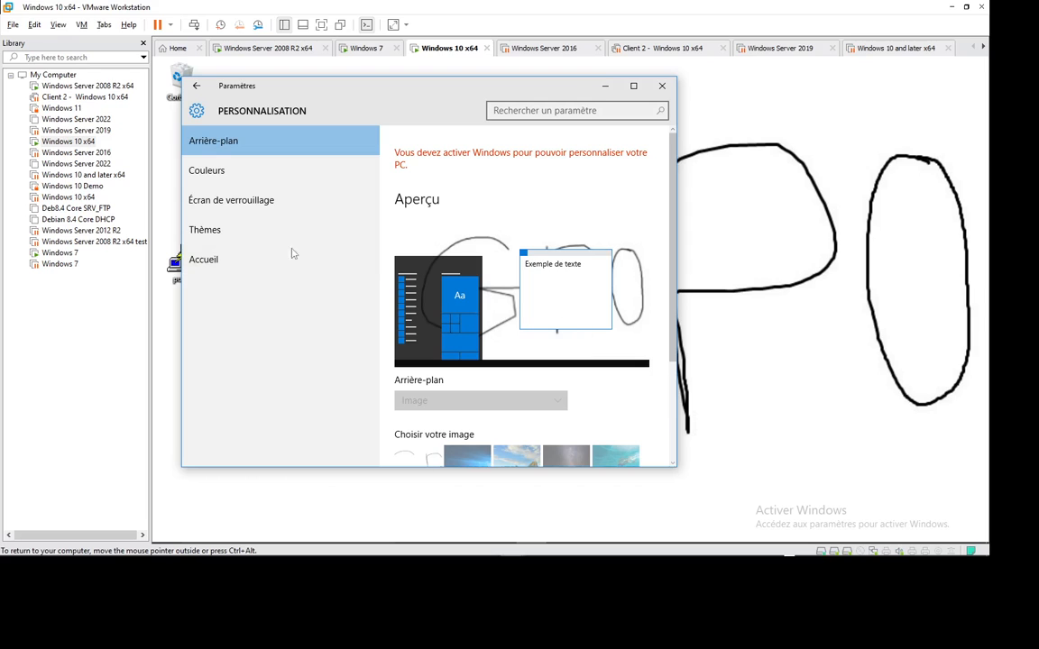
{"action": "left_click", "coordinate": [230, 229]}
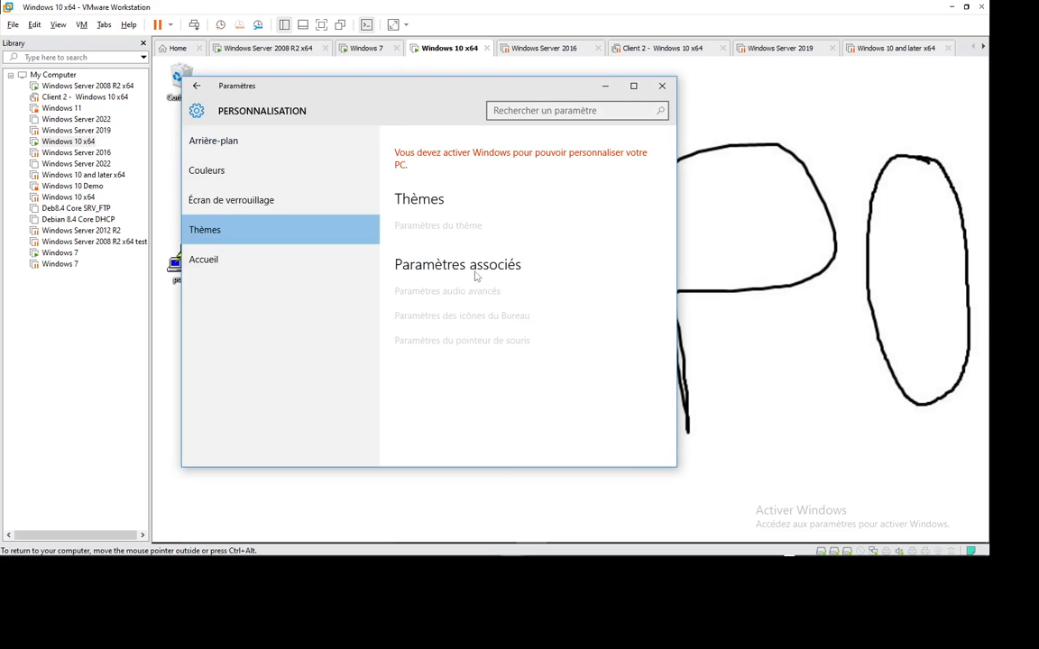
{"action": "left_click", "coordinate": [632, 86]}
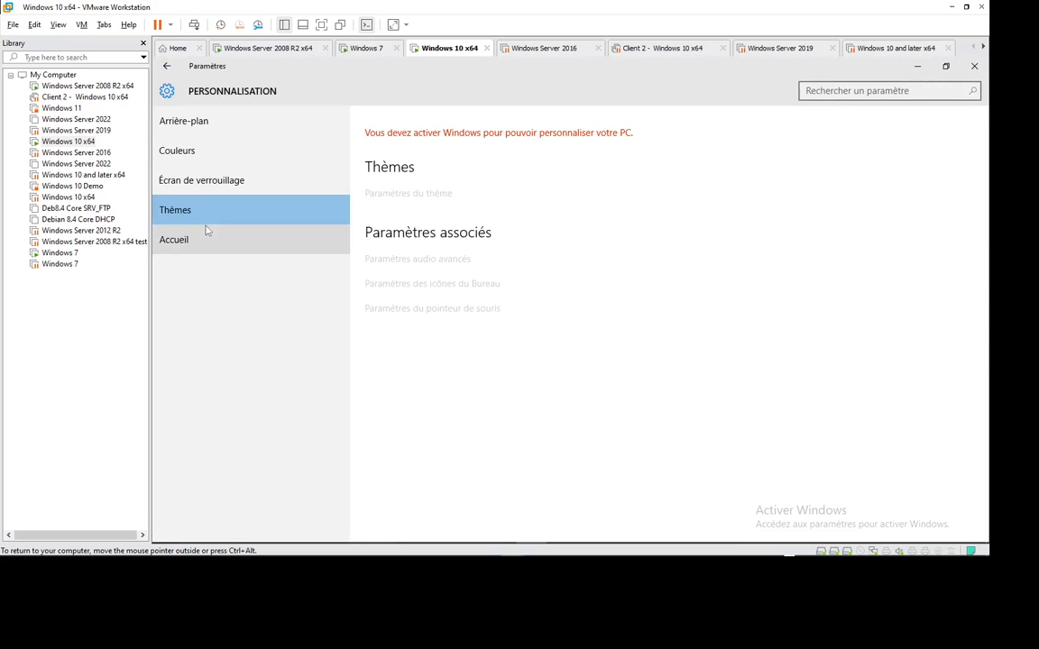
{"action": "left_click", "coordinate": [214, 128]}
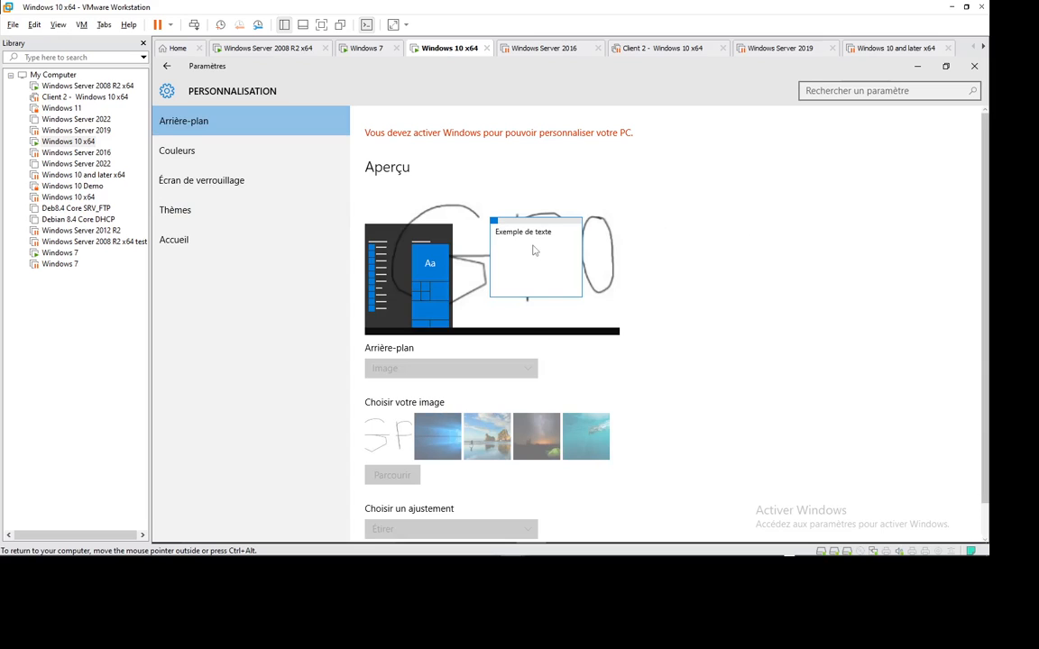
{"action": "scroll", "coordinate": [821, 289], "scroll_direction": "down", "scroll_amount": 1}
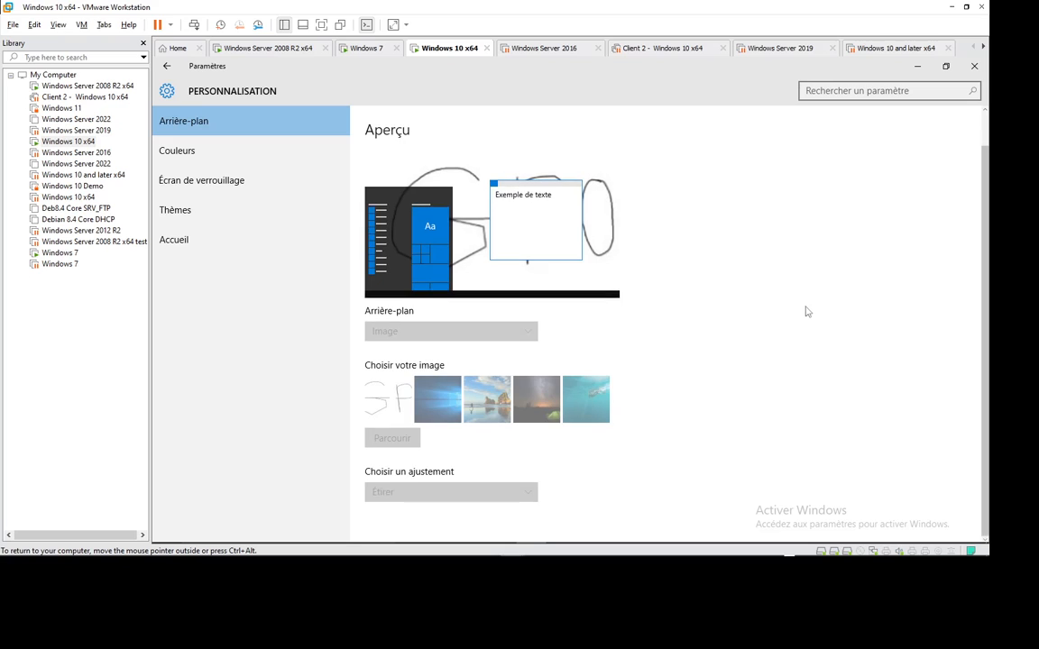
{"action": "scroll", "coordinate": [806, 314], "scroll_direction": "up", "scroll_amount": 1}
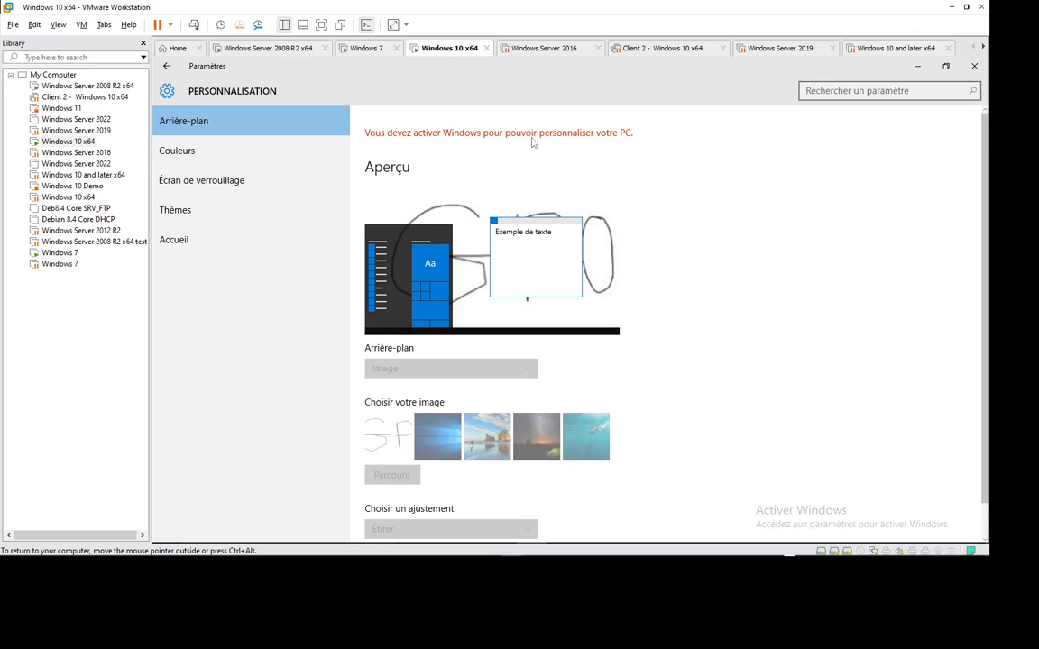
{"action": "left_click", "coordinate": [974, 66]}
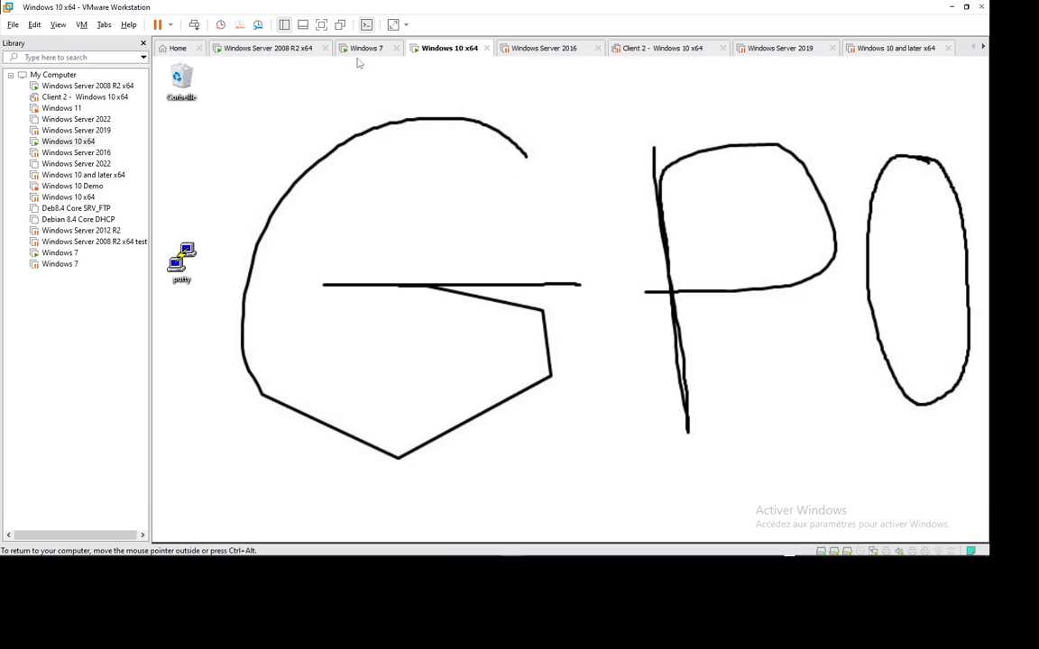
Step: Run gpupdate /force in a command prompt on the Windows 10 client
{"action": "left_click", "coordinate": [399, 328]}
{"action": "key", "text": "super+r"}
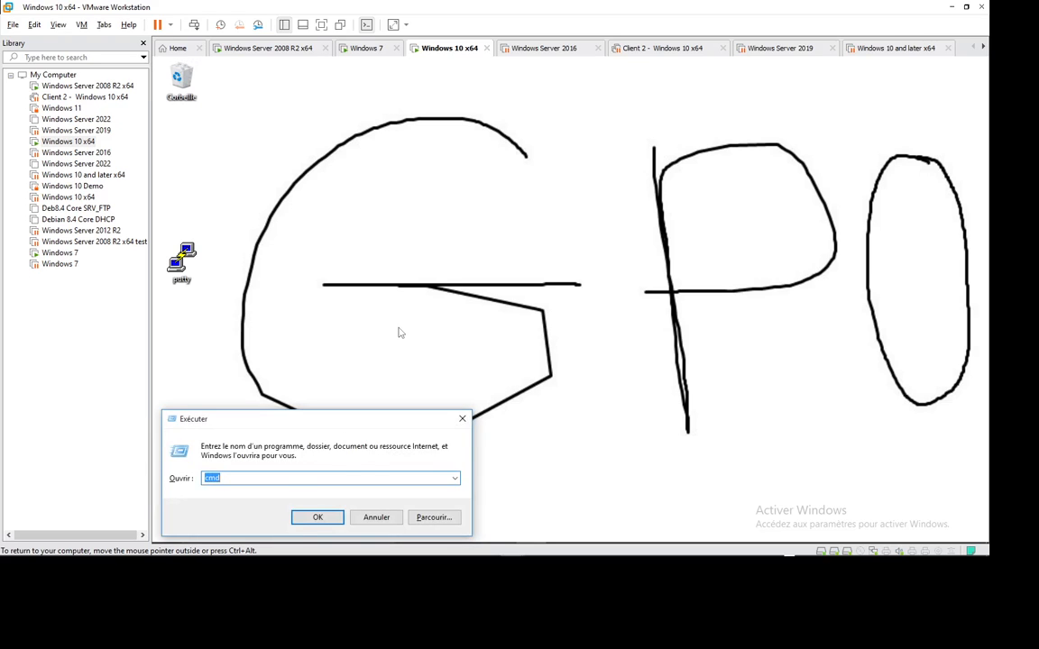
{"action": "key", "text": "Return"}
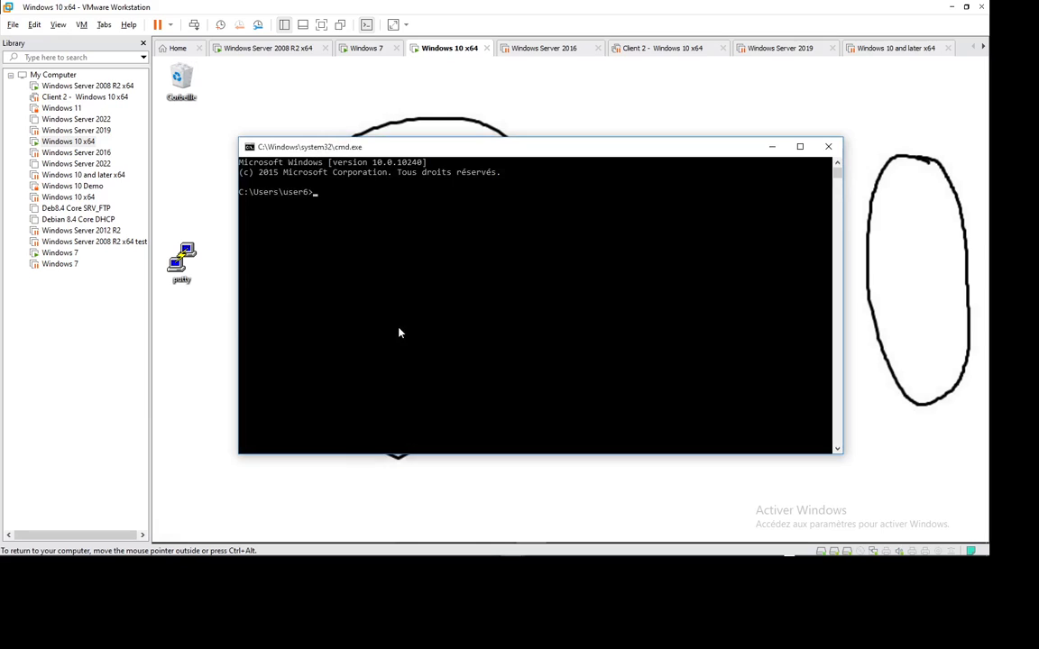
{"action": "type", "text": "gpupdate/force"}
{"action": "key", "text": "Return"}
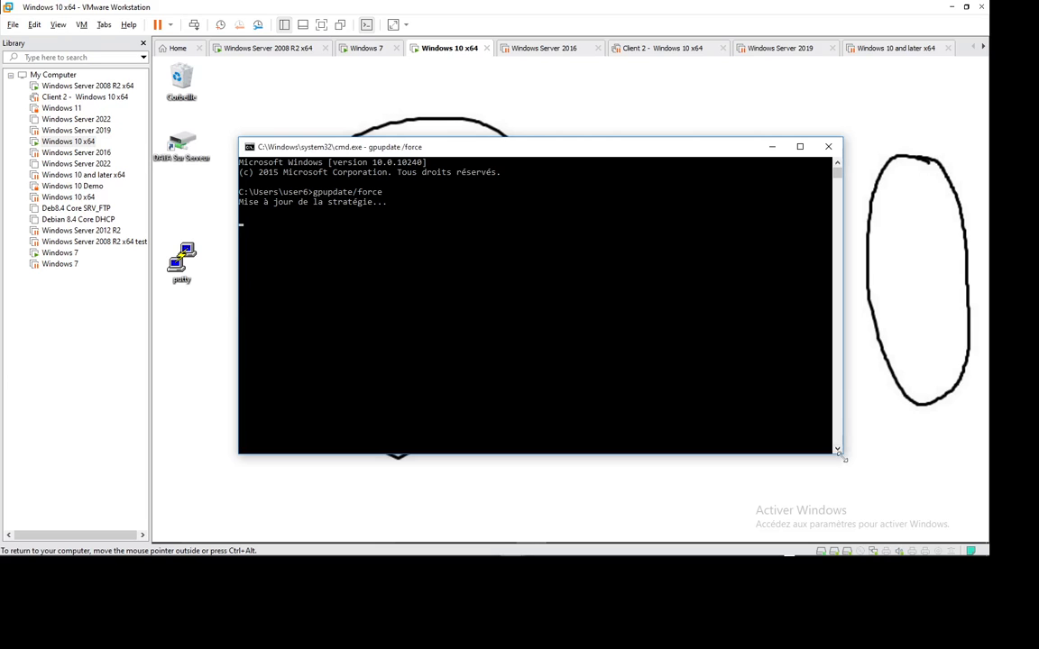
Step: Enlarge and reposition the command prompt window to read the gpupdate output
{"action": "left_click_drag", "start_coordinate": [841, 459], "coordinate": [919, 498]}
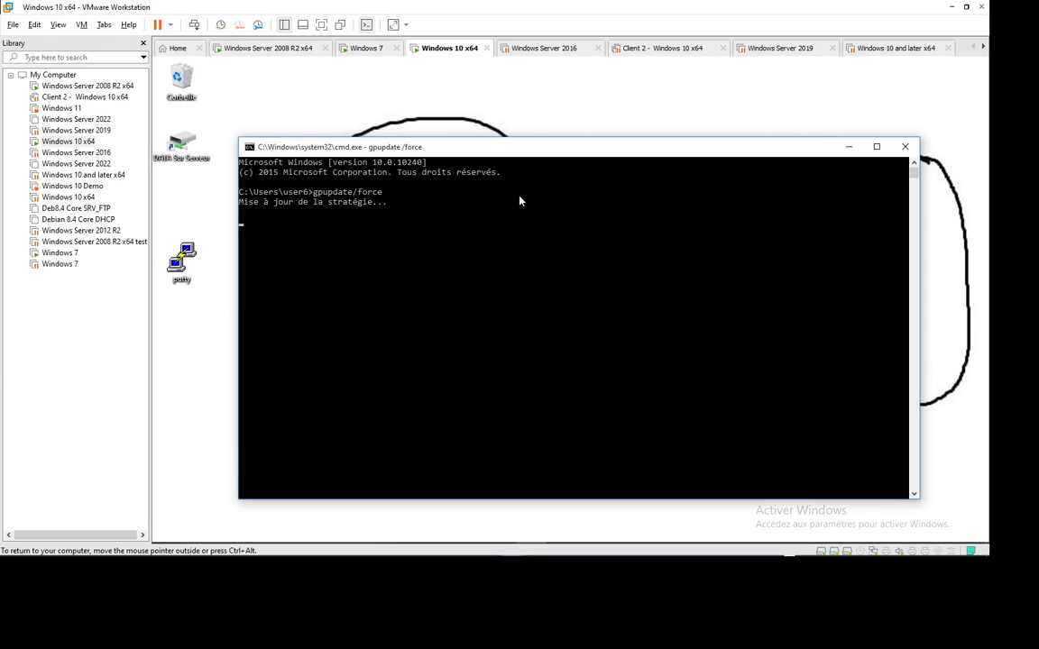
{"action": "left_click_drag", "start_coordinate": [481, 151], "coordinate": [485, 101]}
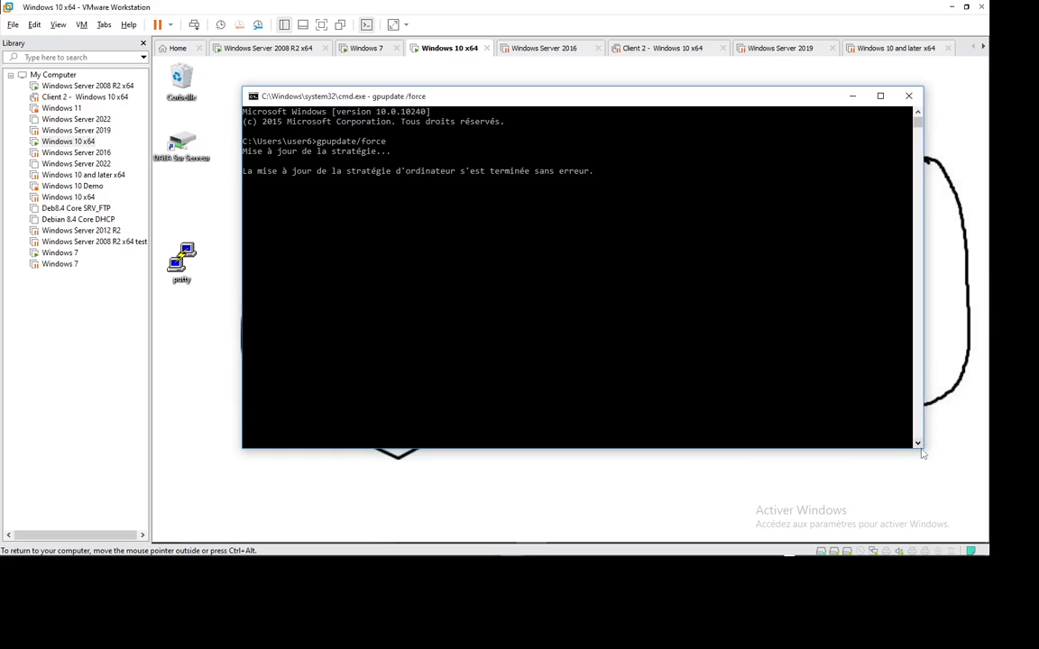
{"action": "left_click_drag", "start_coordinate": [924, 451], "coordinate": [957, 487]}
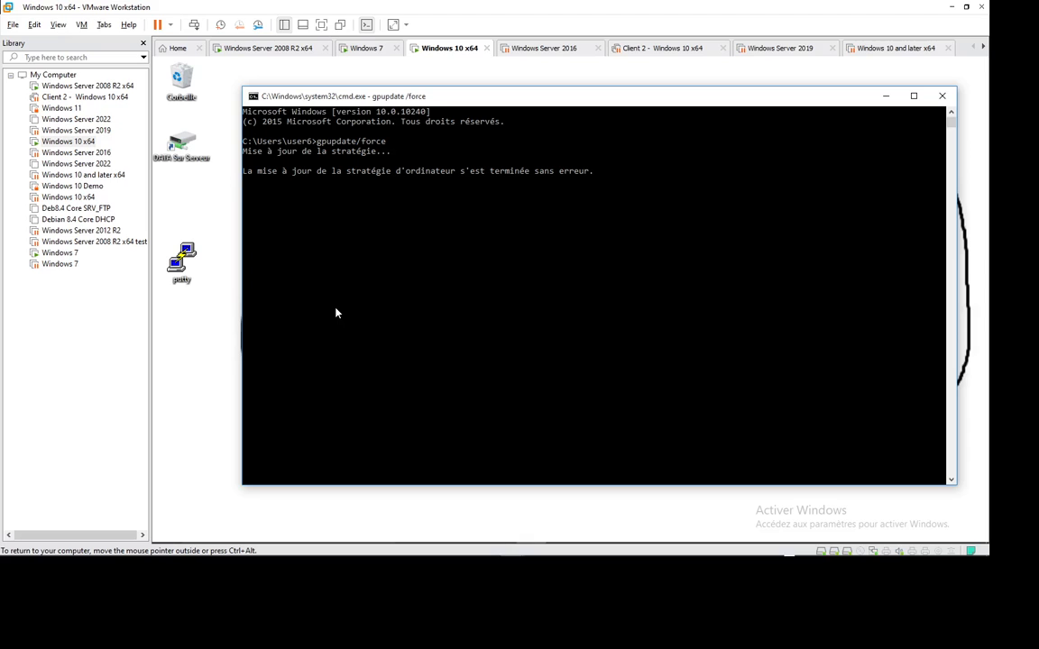
{"action": "double_click", "coordinate": [182, 160]}
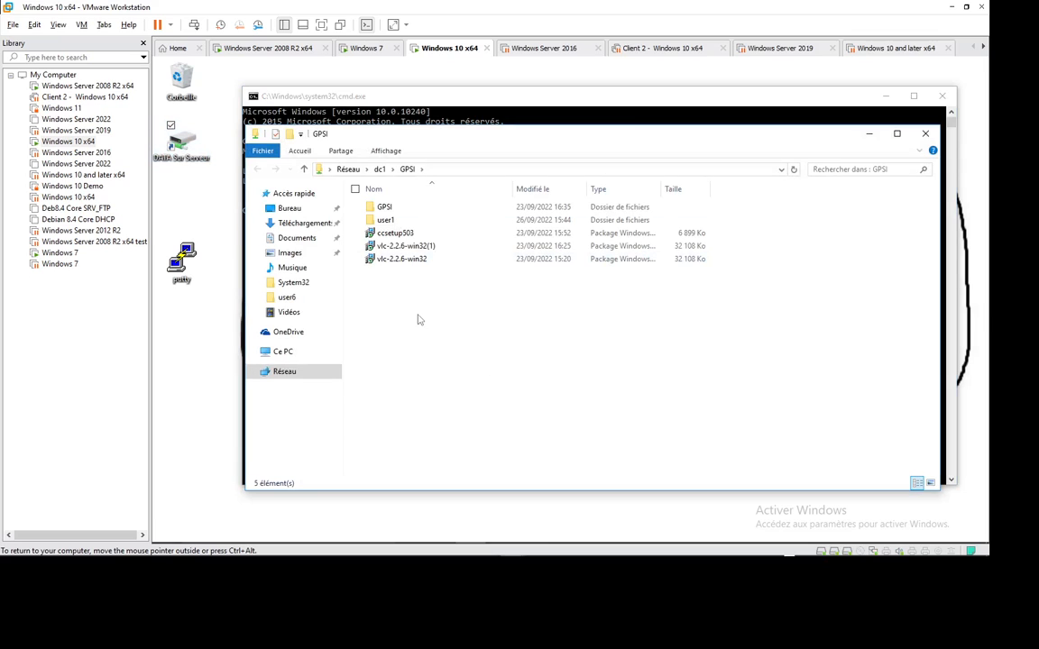
{"action": "double_click", "coordinate": [385, 208]}
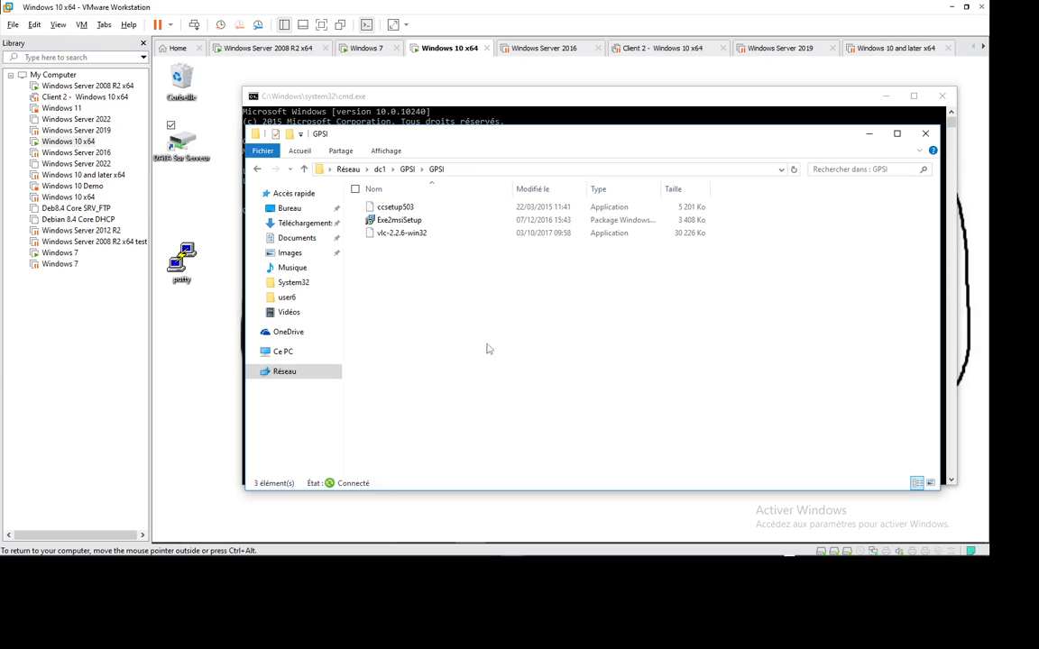
{"action": "left_click", "coordinate": [925, 134]}
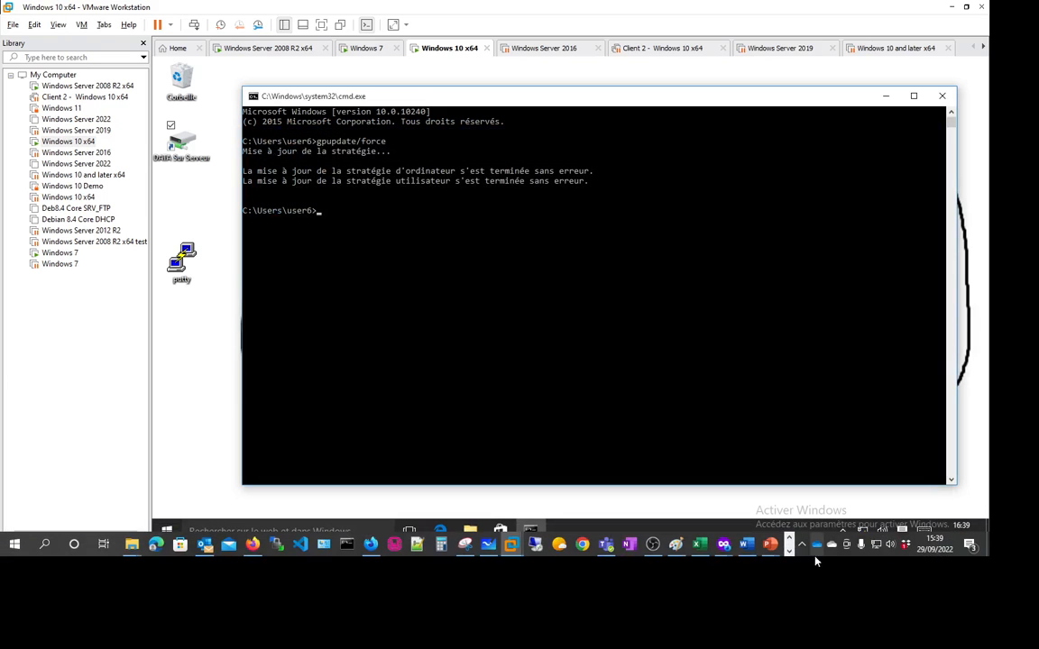
{"action": "left_click", "coordinate": [801, 545]}
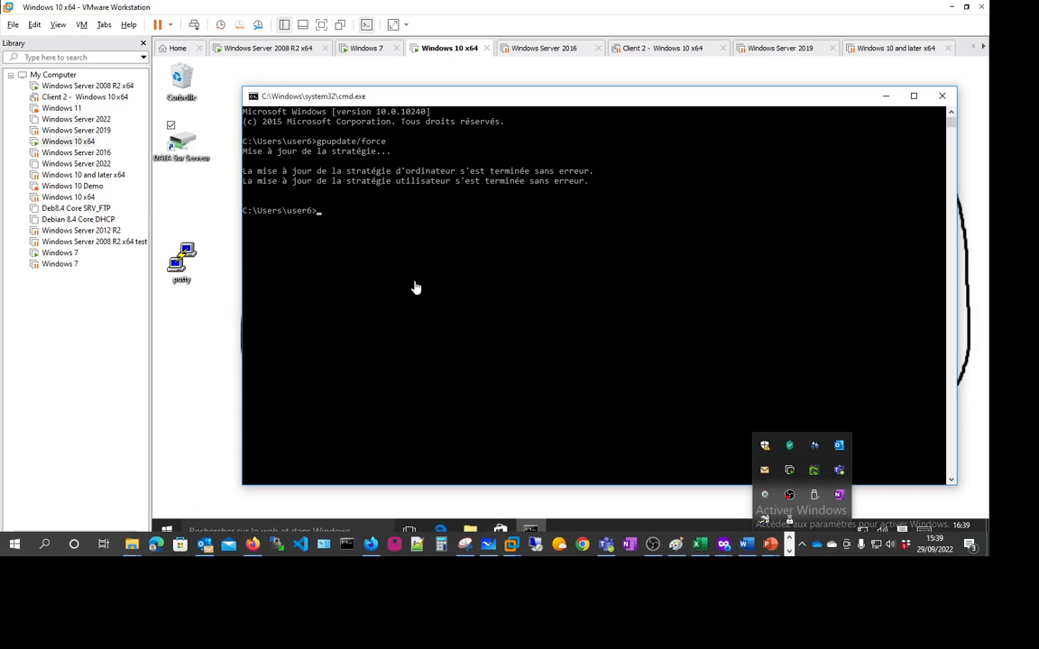
{"action": "left_click", "coordinate": [899, 276]}
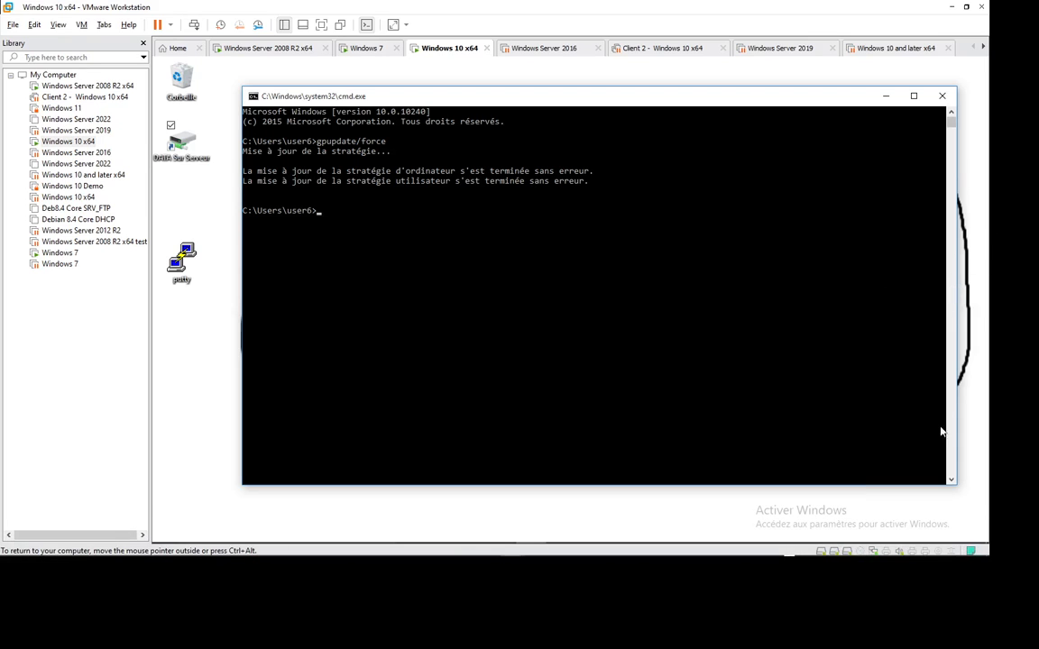
{"action": "left_click_drag", "start_coordinate": [955, 484], "coordinate": [979, 485]}
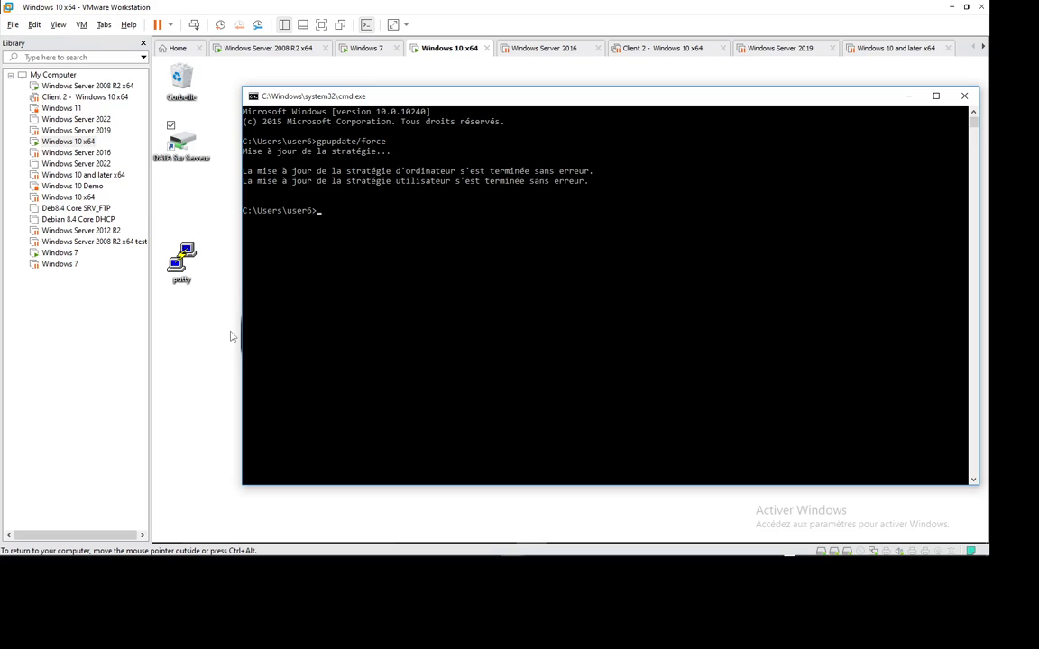
{"action": "mouse_move", "coordinate": [886, 556]}
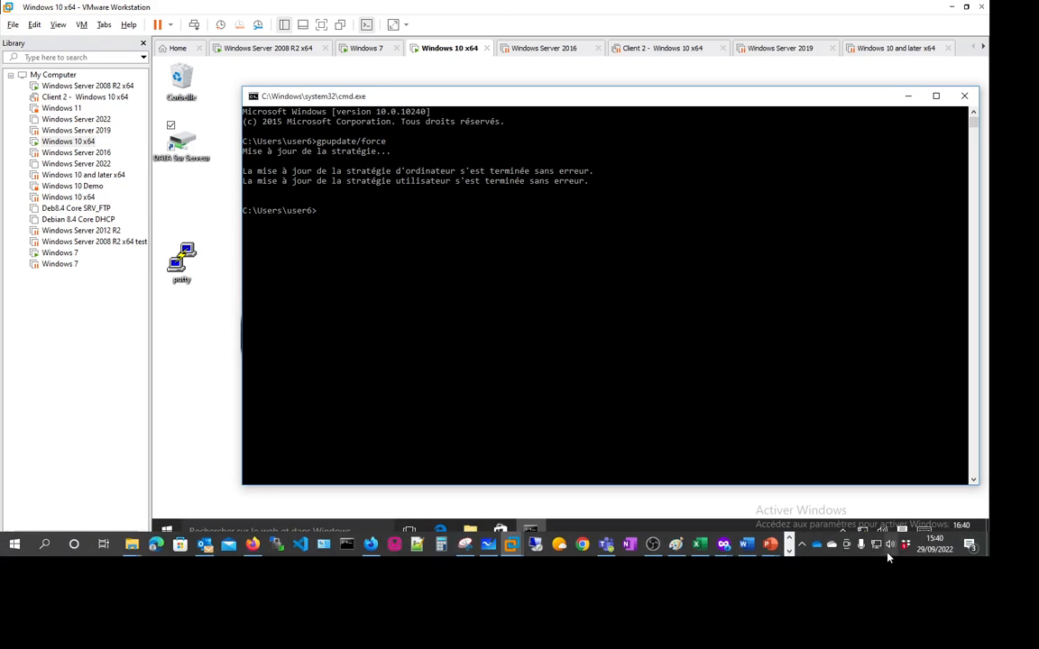
{"action": "left_click", "coordinate": [802, 545]}
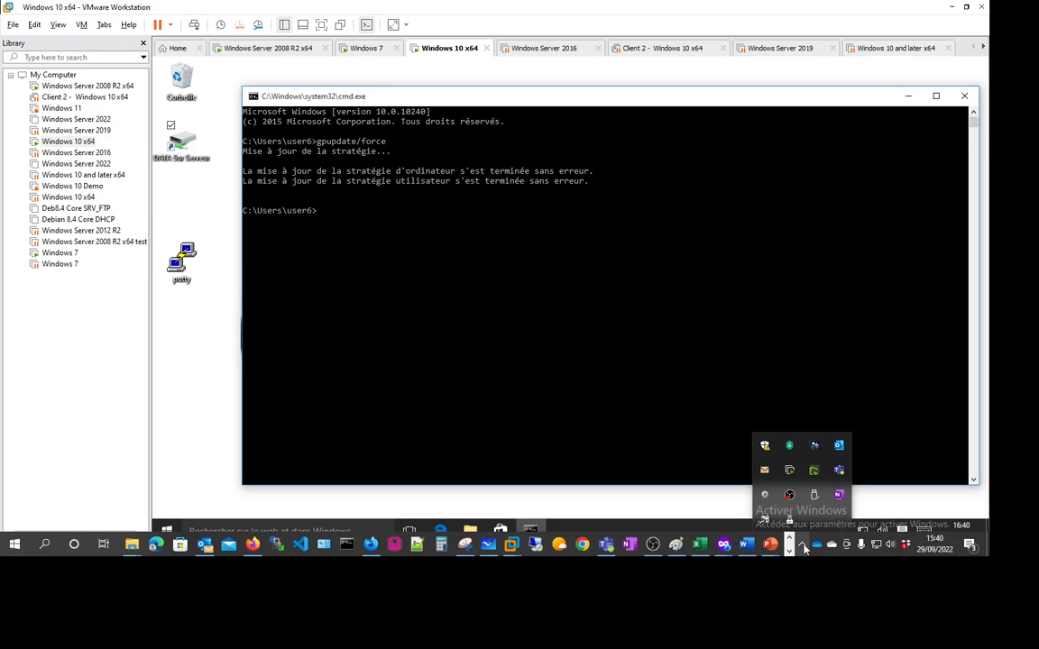